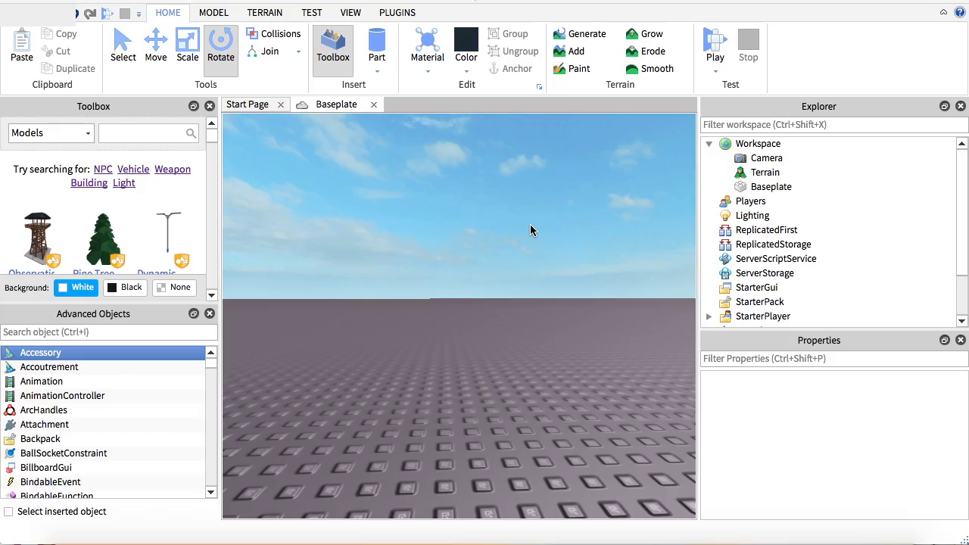
Insert a block part onto the baseplate.
right_drag(531, 226, 530, 226)
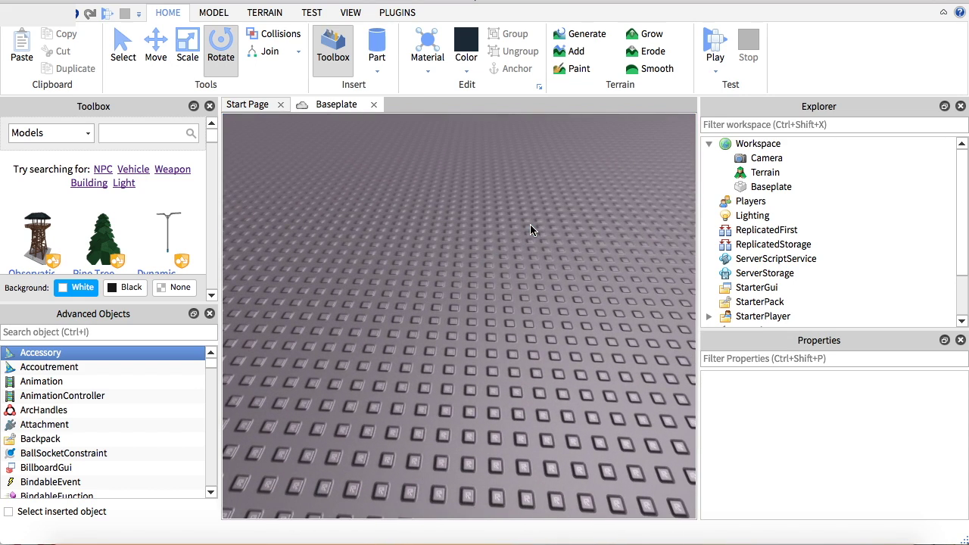
scroll(530, 224, up, 2)
scroll(531, 224, up, 2)
scroll(530, 224, up, 2)
scroll(530, 224, up, 2)
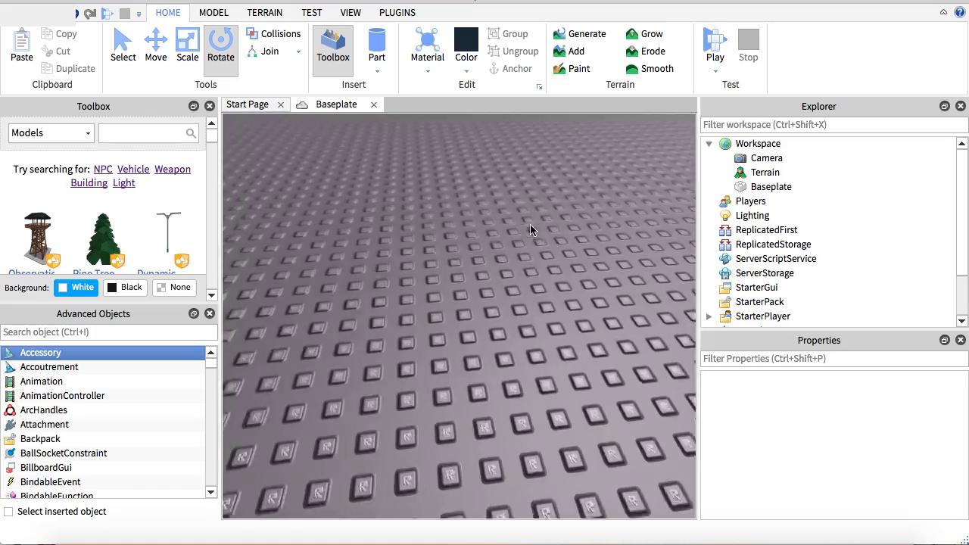
scroll(530, 224, down, 3)
scroll(530, 225, up, 5)
scroll(530, 225, down, 5)
scroll(530, 225, up, 4)
scroll(530, 224, down, 5)
click(372, 64)
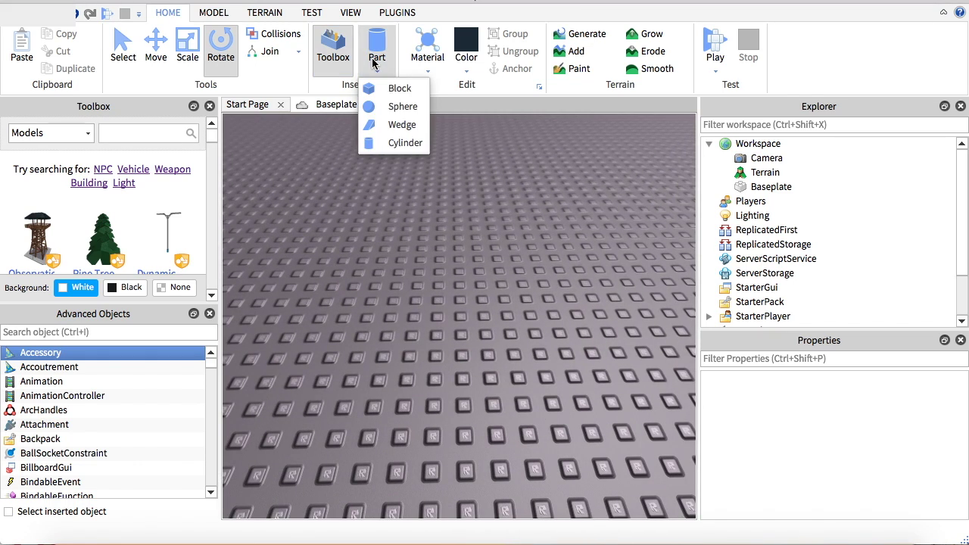
click(399, 90)
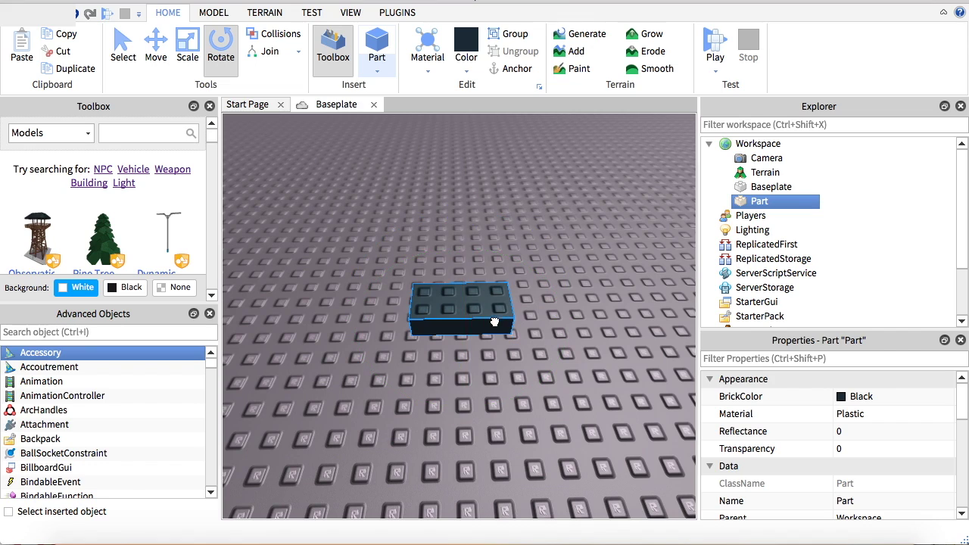
Stretch the block into a wide, long flat slab coloured Really red.
scroll(492, 318, down, 3)
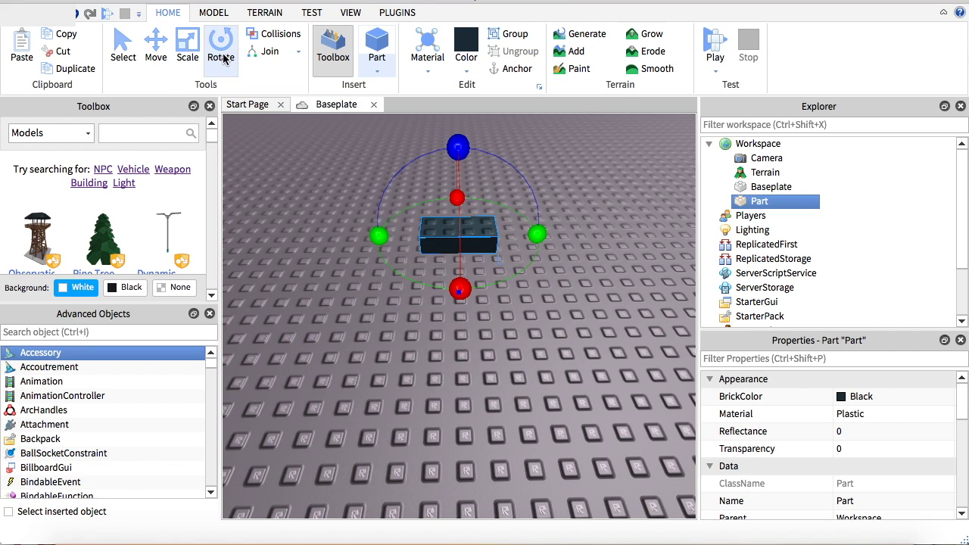
click(187, 47)
drag(533, 234, 584, 232)
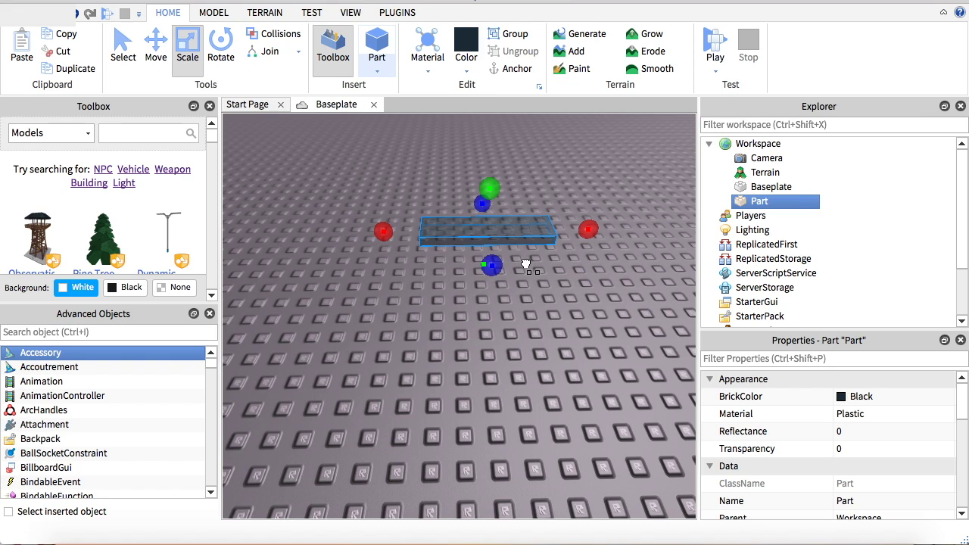
drag(496, 271, 536, 471)
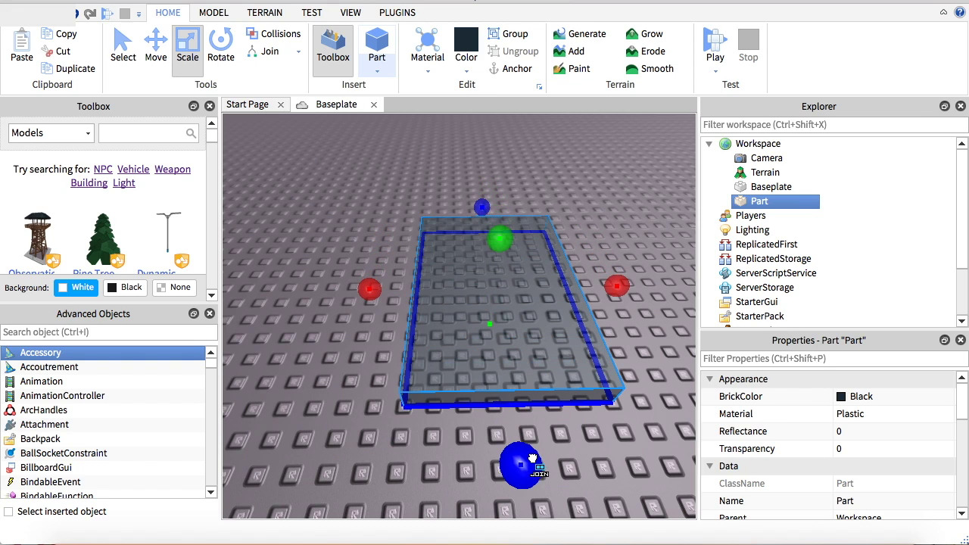
drag(521, 465, 524, 484)
click(460, 68)
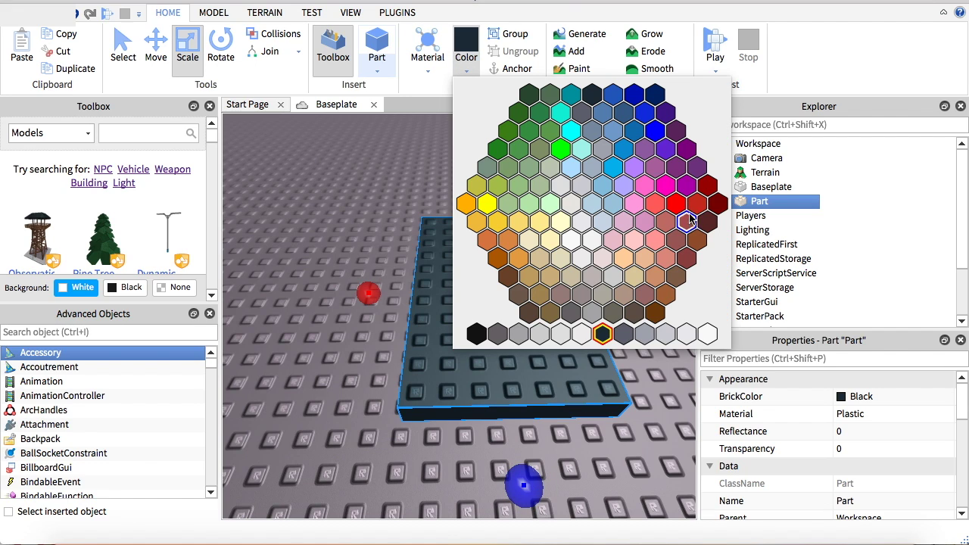
click(676, 202)
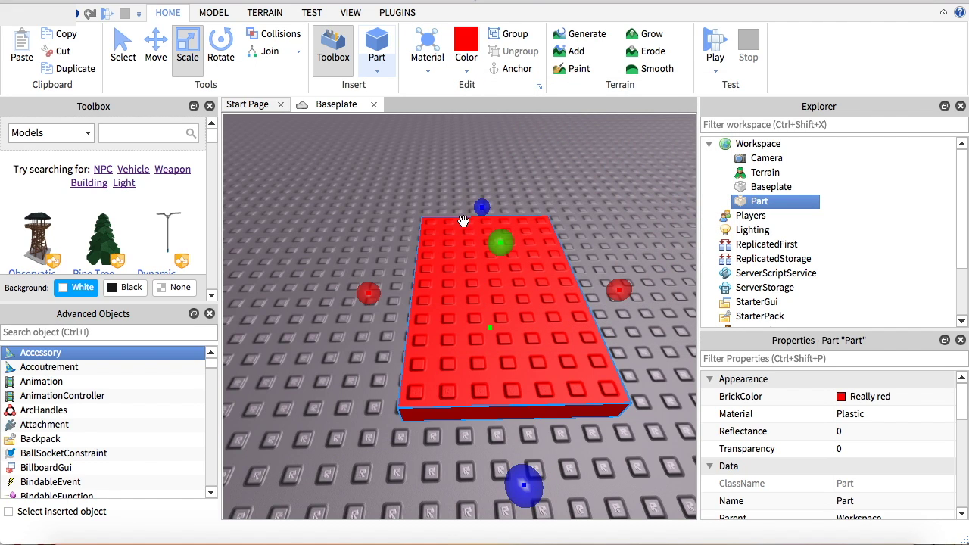
Move the red slab farther back on the baseplate.
click(156, 46)
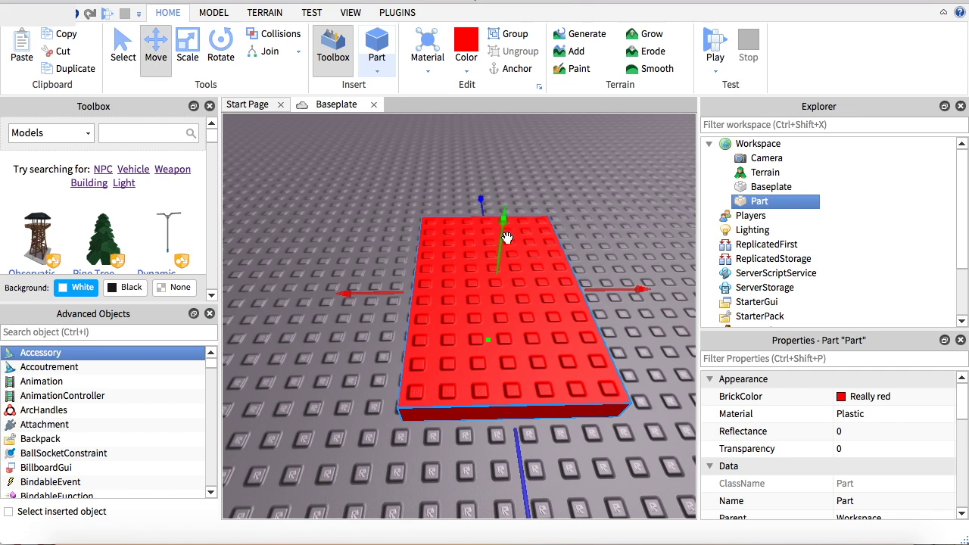
drag(499, 244, 480, 148)
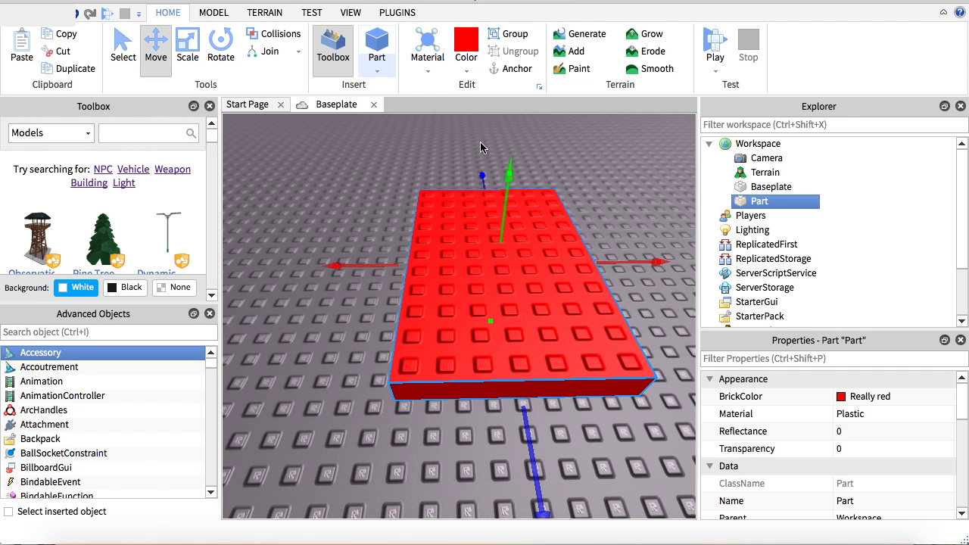
click(593, 189)
right_drag(593, 188, 592, 188)
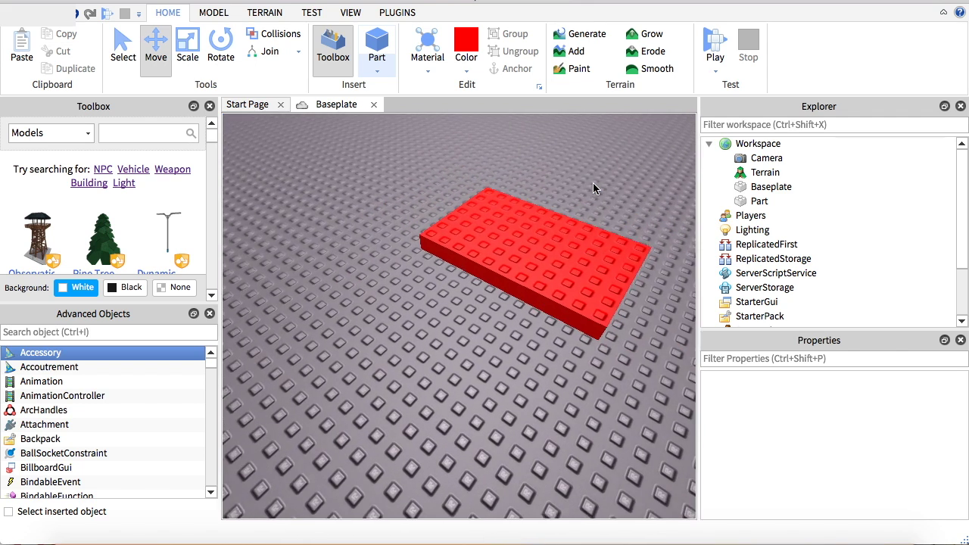
right_drag(593, 183, 593, 183)
click(385, 64)
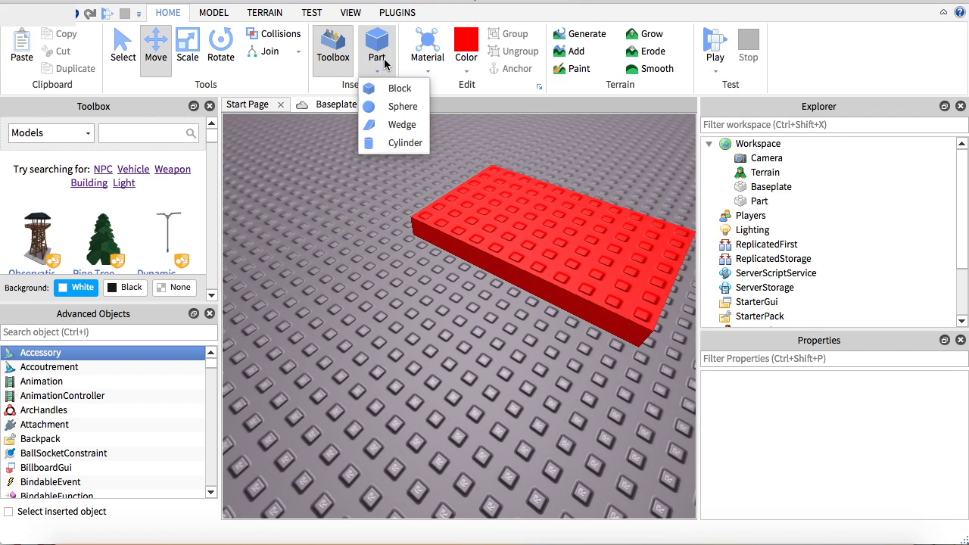
Insert a cylinder, scale it into a short wheel and place it at the slab's left front edge.
click(410, 142)
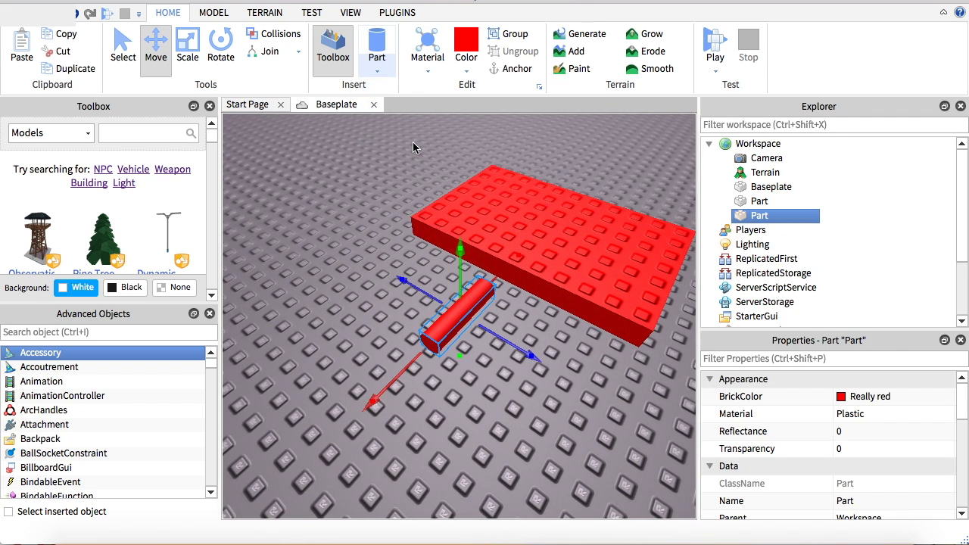
click(201, 62)
drag(402, 374, 453, 347)
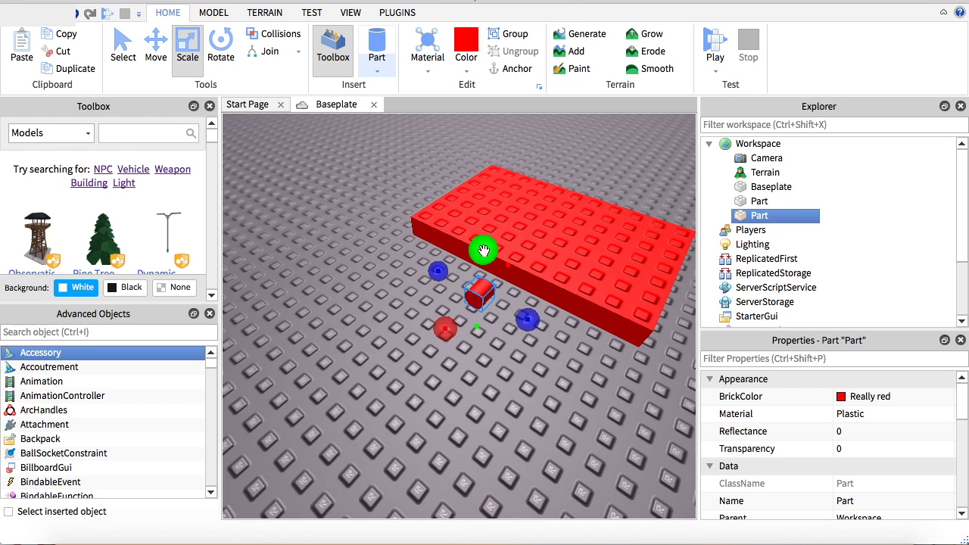
drag(483, 251, 492, 185)
drag(534, 299, 563, 311)
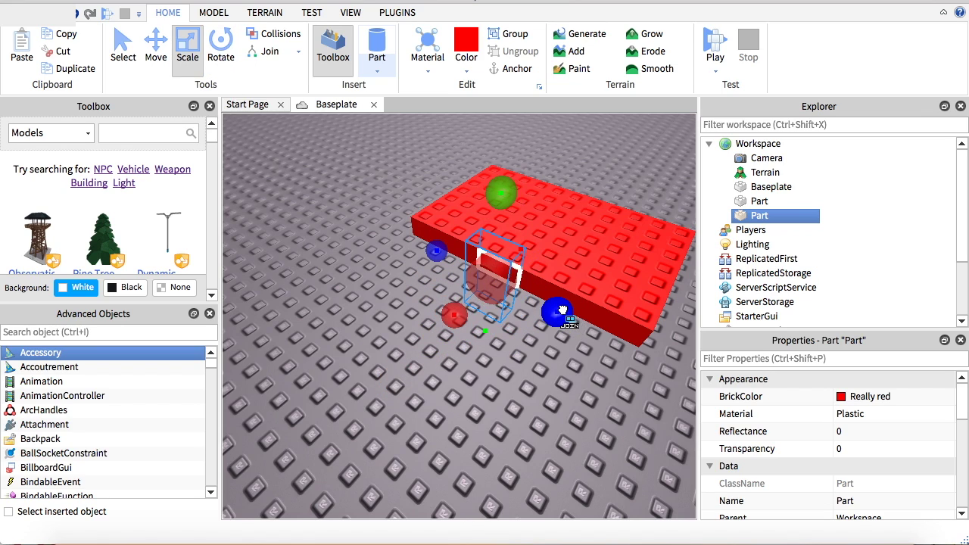
drag(493, 277, 406, 249)
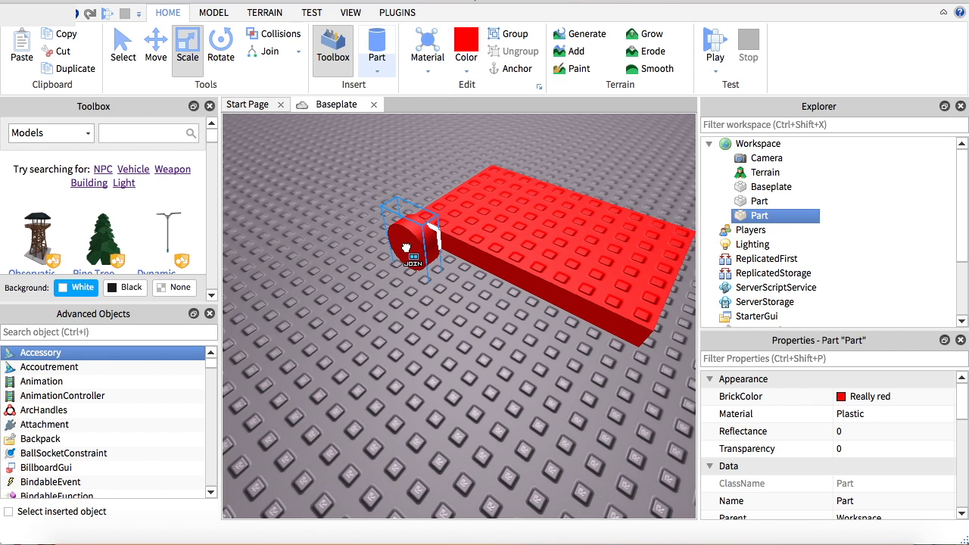
middle_drag(406, 254, 507, 233)
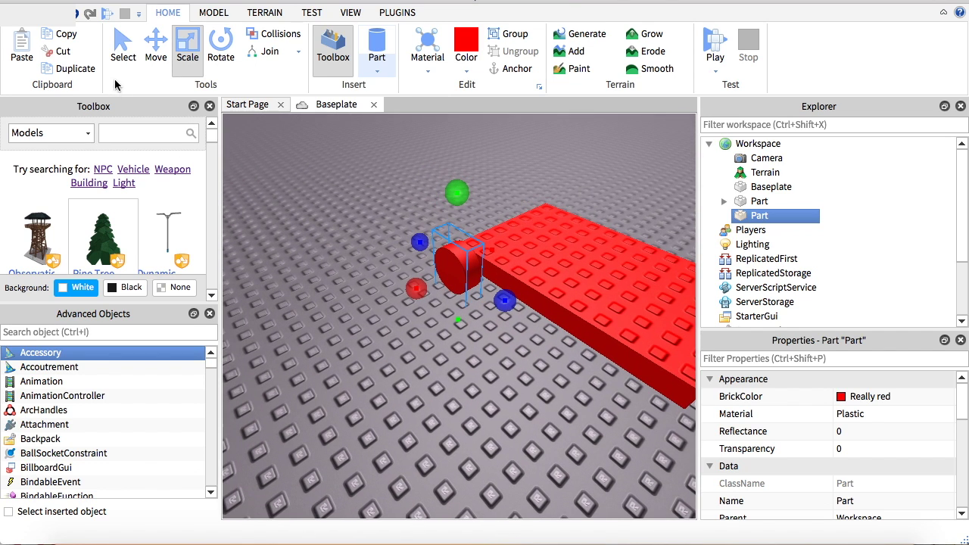
Colour the wheel Really black and slide it outward from the chassis.
click(155, 49)
scroll(417, 215, up, 3)
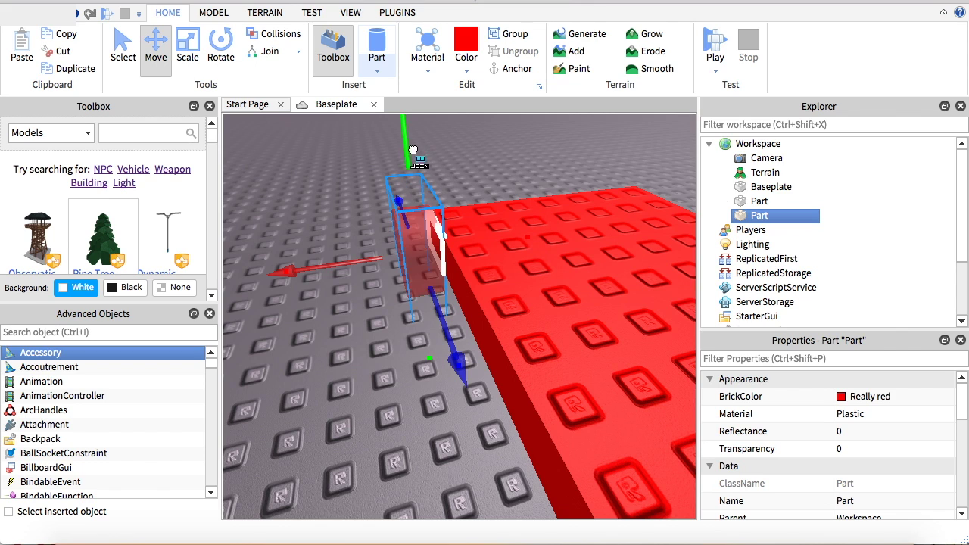
right_drag(412, 150, 470, 163)
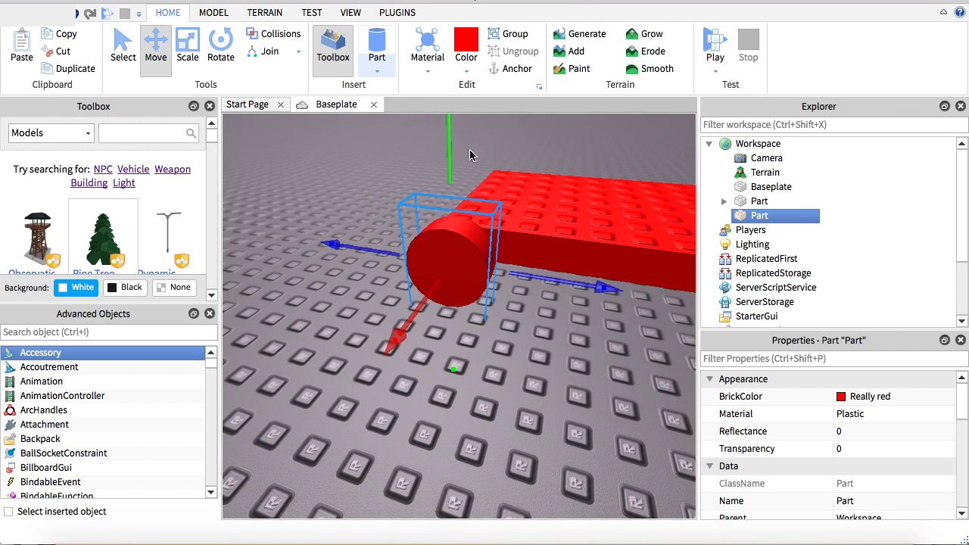
click(466, 71)
click(476, 334)
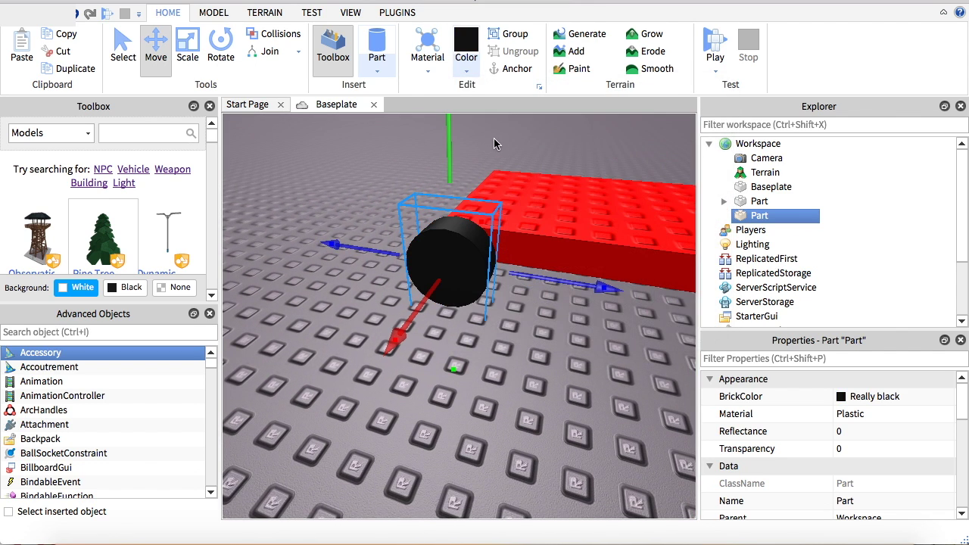
right_drag(494, 137, 483, 140)
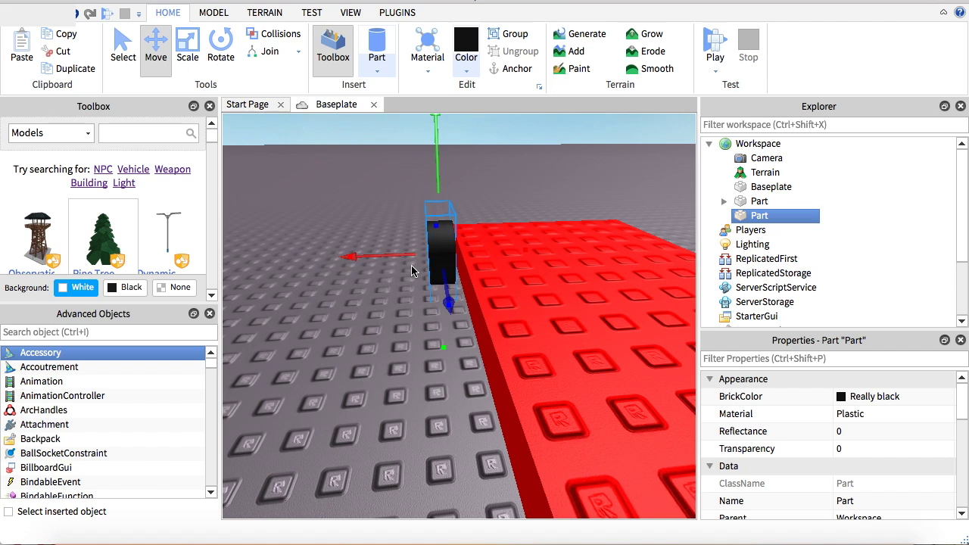
drag(408, 259, 378, 256)
scroll(383, 256, up, 5)
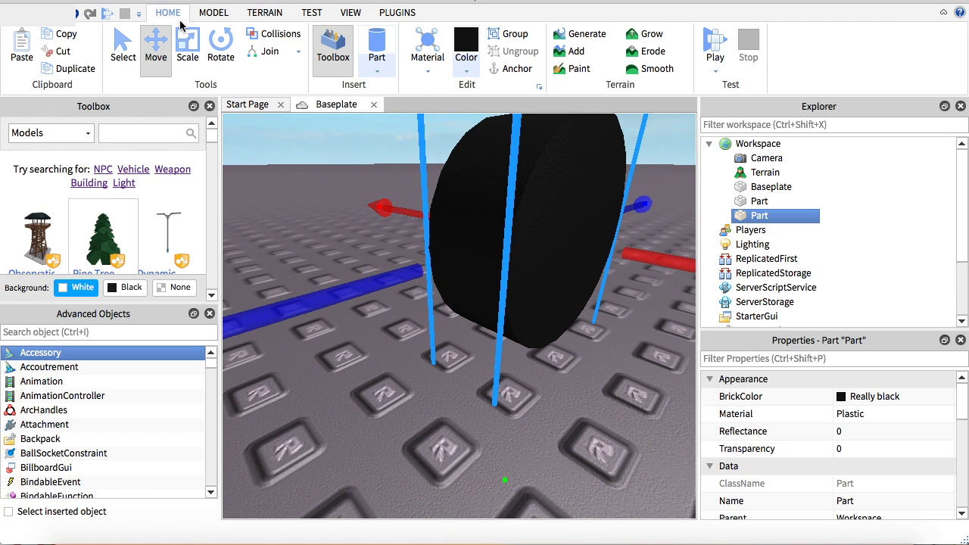
Apply a Hinge surface to the wheel's inner face touching the chassis.
click(213, 13)
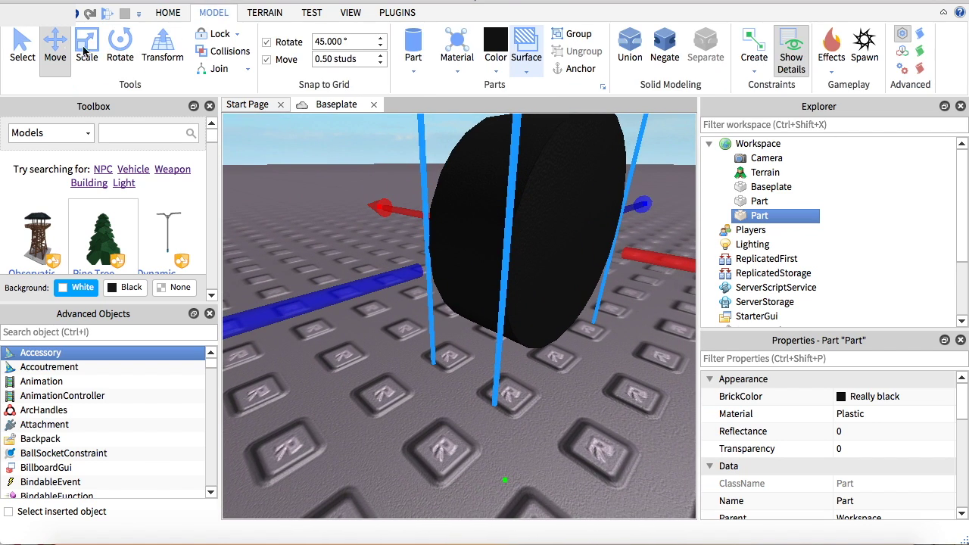
click(527, 68)
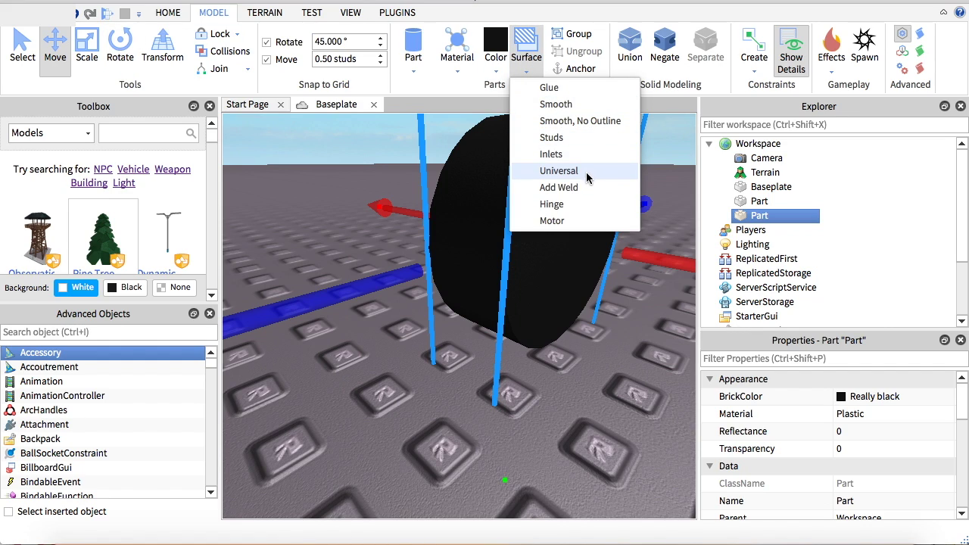
click(560, 187)
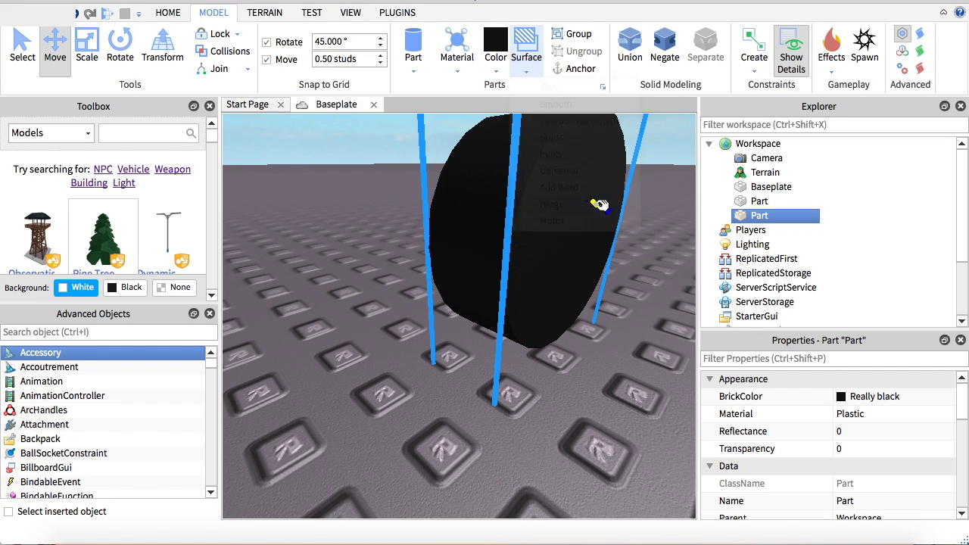
click(551, 237)
scroll(540, 228, down, 5)
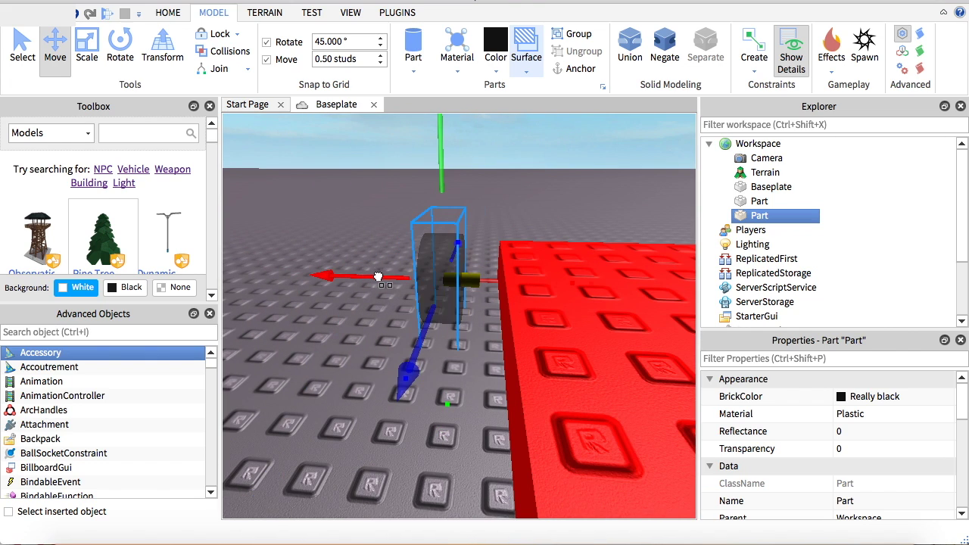
right_drag(377, 277, 326, 281)
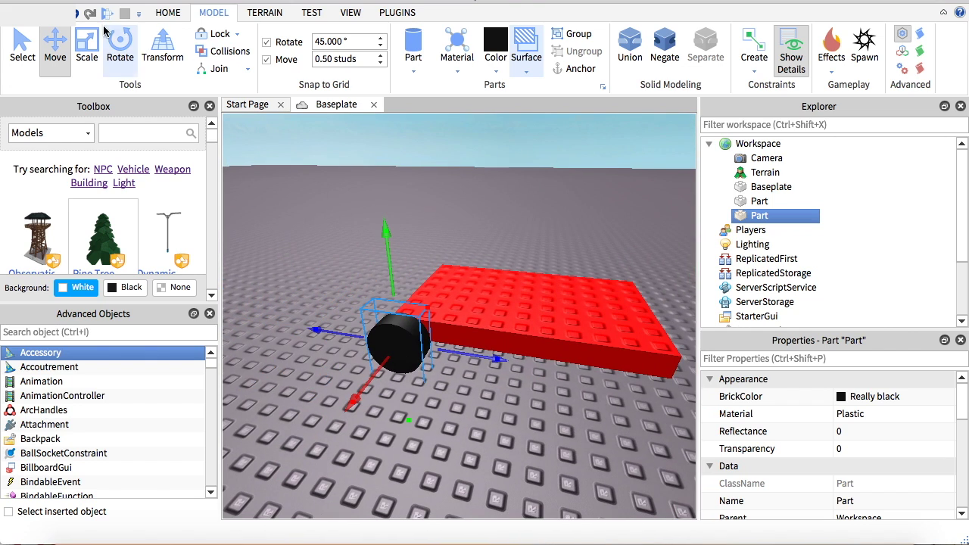
Duplicate the wheel and move the copy to the chassis's front-right corner.
click(167, 12)
click(75, 68)
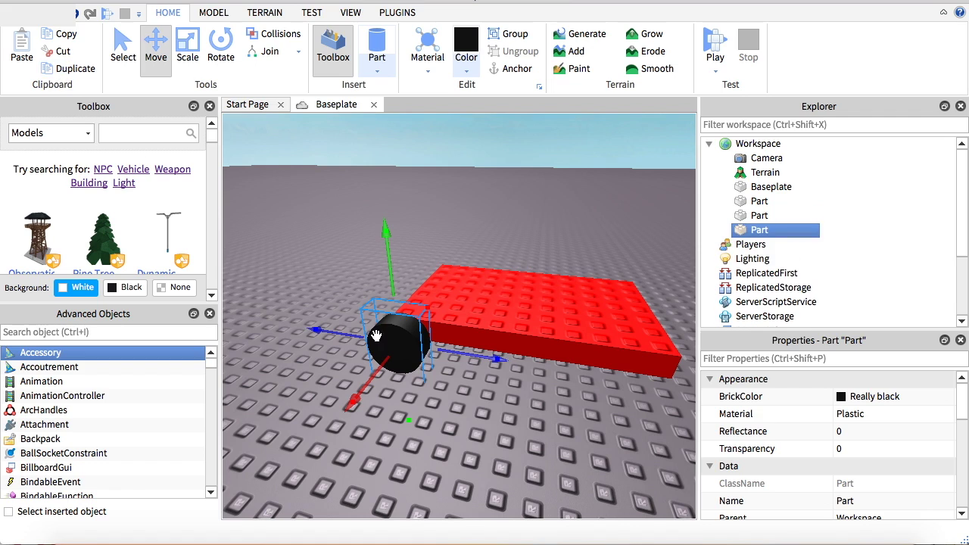
drag(333, 331, 537, 333)
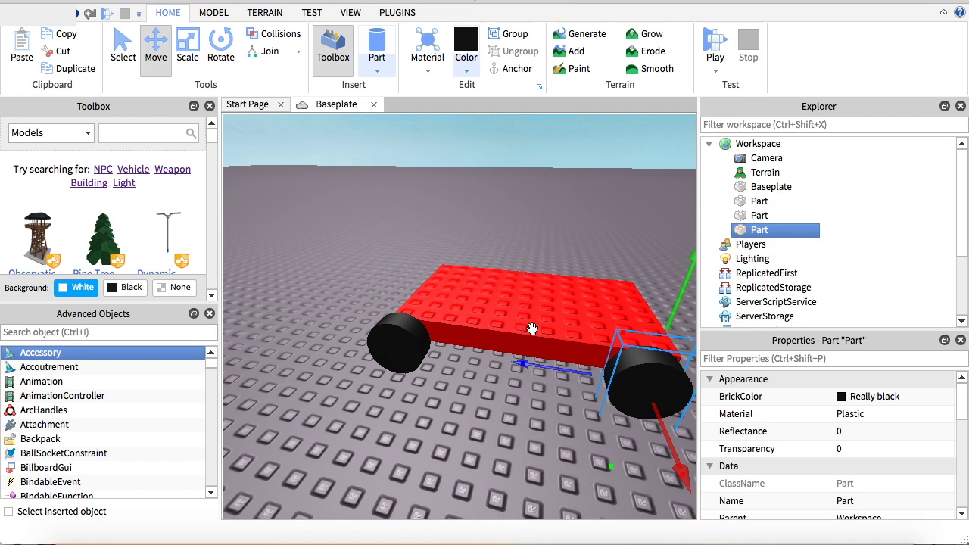
click(330, 440)
right_drag(330, 440, 369, 453)
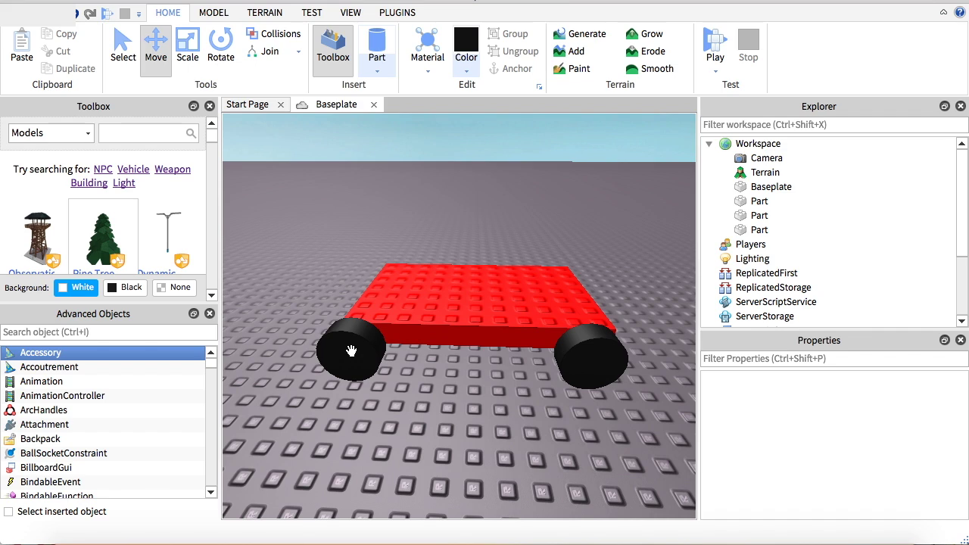
Duplicate both front wheels and slide the copies to the rear corners.
click(351, 350)
shift+click(578, 351)
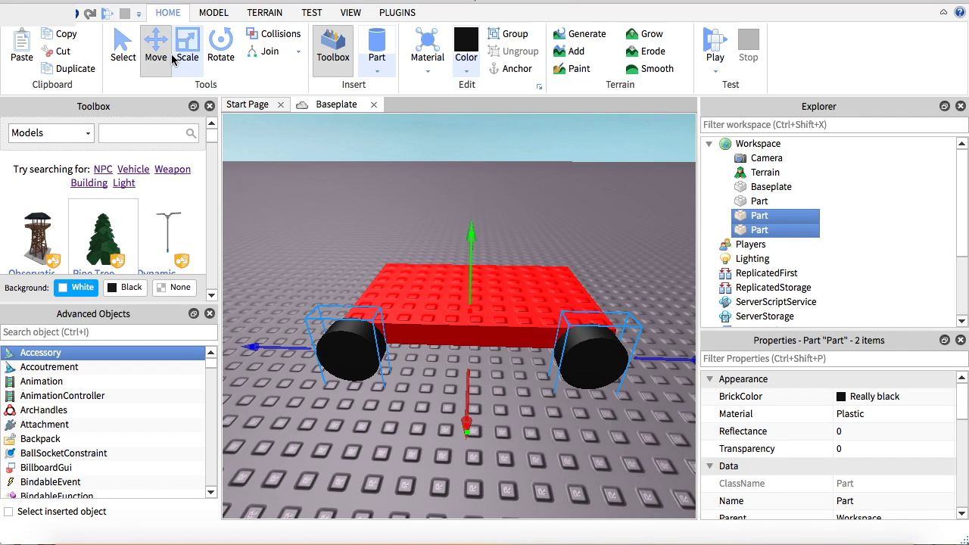
click(70, 66)
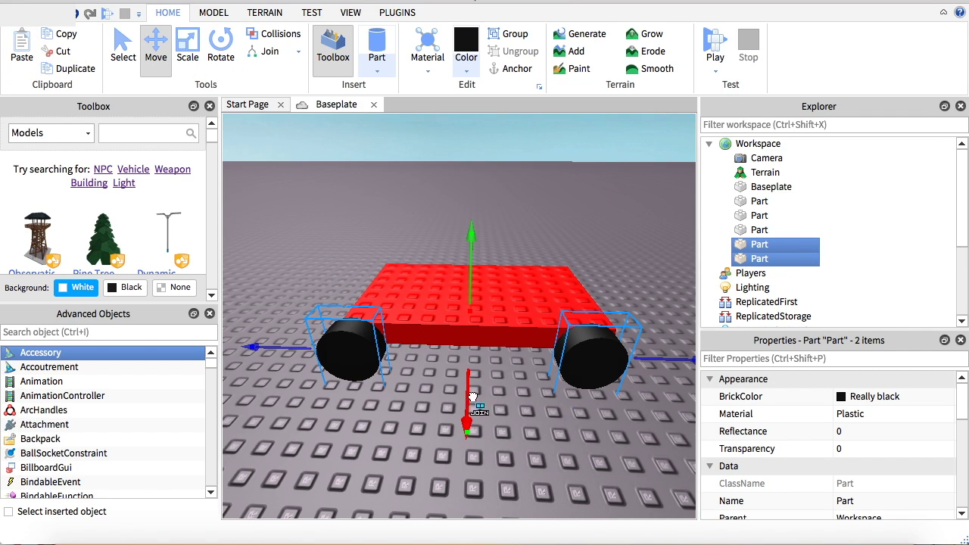
drag(472, 397, 463, 294)
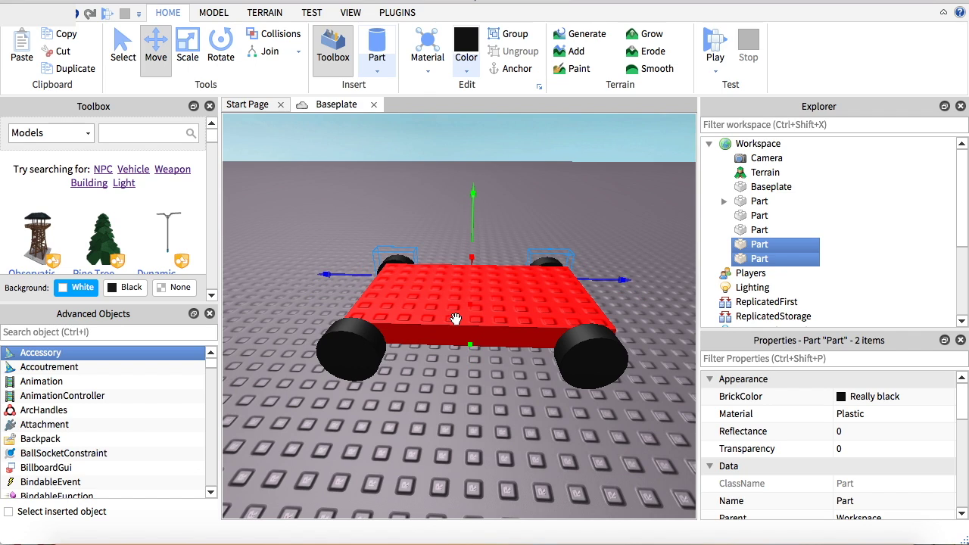
click(180, 67)
click(221, 52)
drag(471, 359, 551, 231)
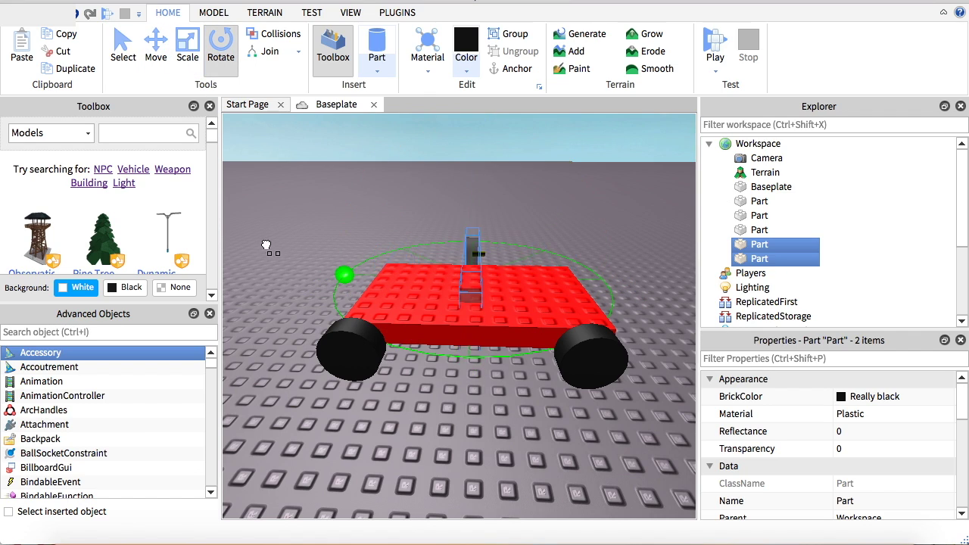
right_drag(552, 231, 522, 260)
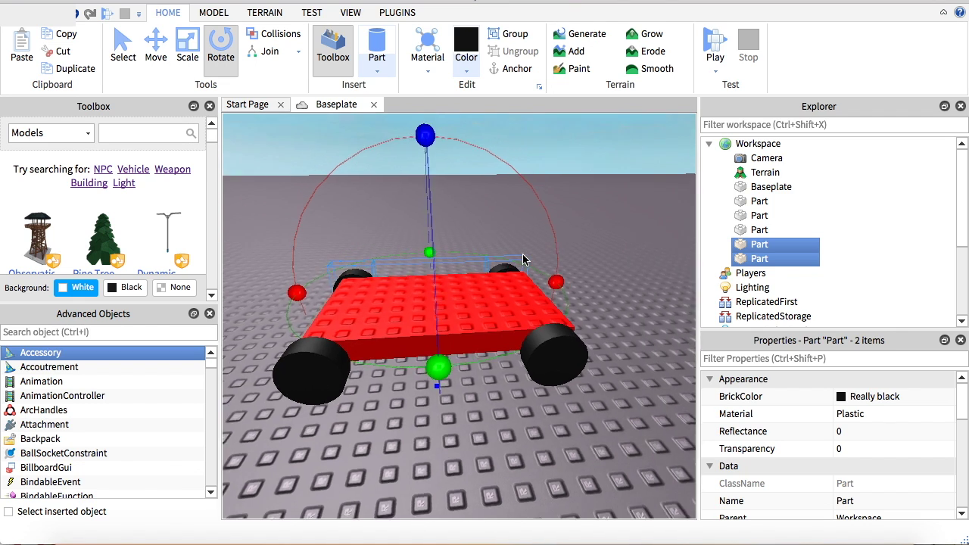
right_click(522, 260)
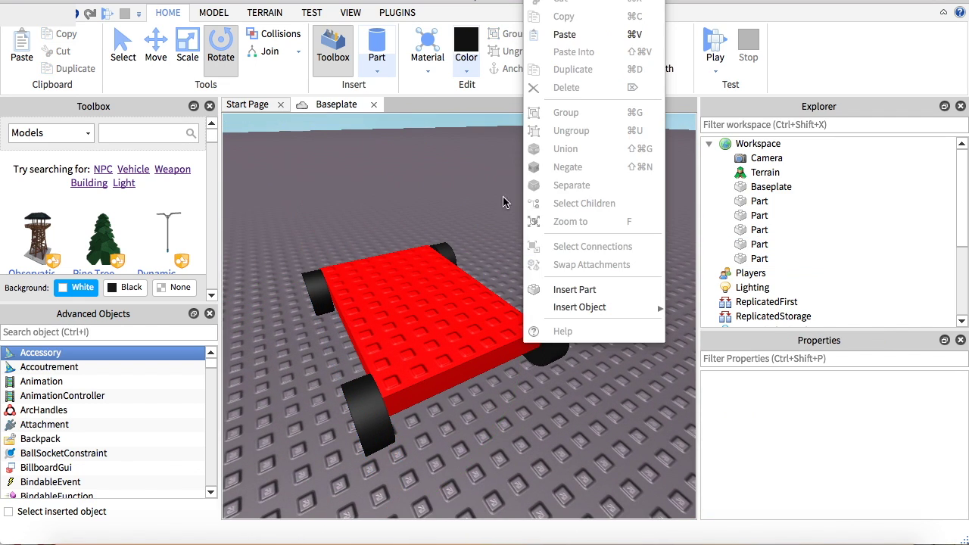
click(461, 189)
right_drag(462, 188, 408, 219)
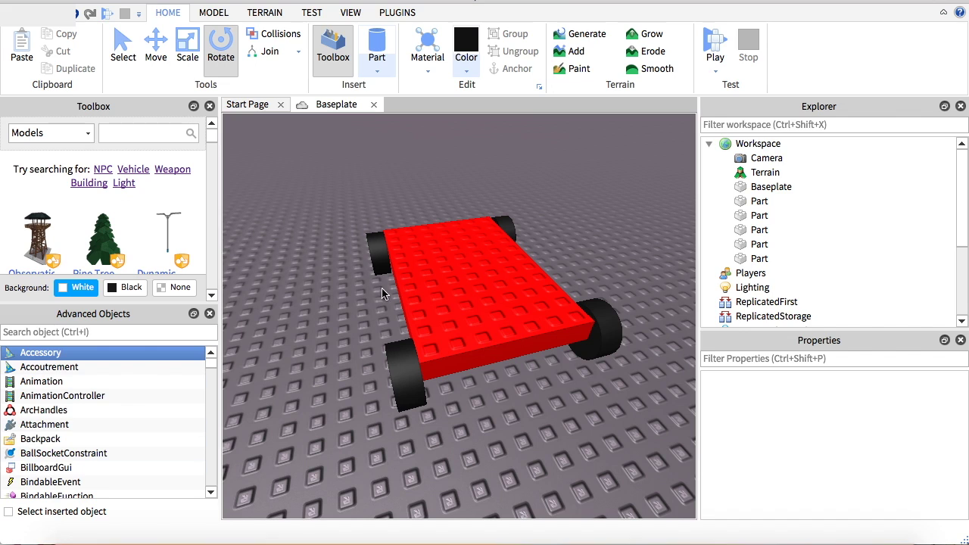
right_drag(346, 266, 342, 266)
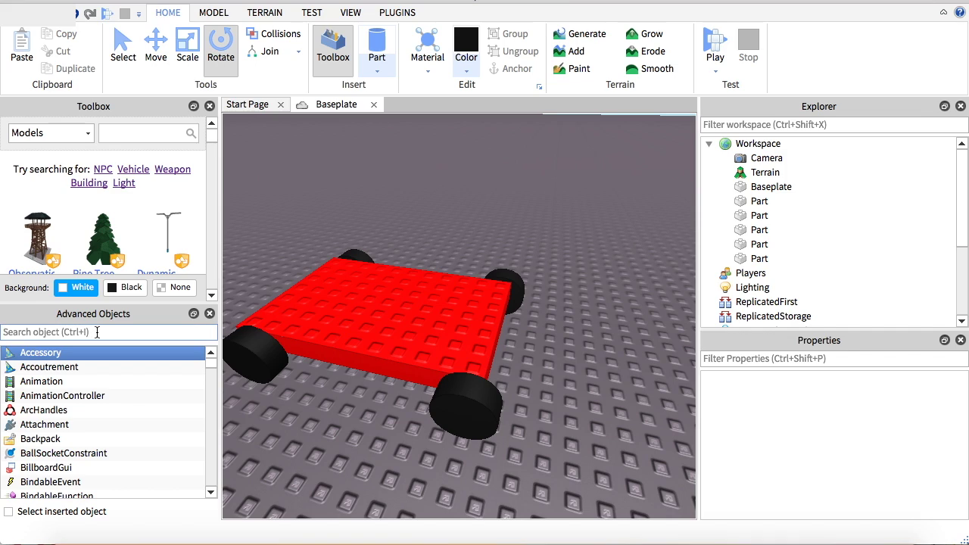
Insert a VehicleSeat found by searching 'seat' and slide it back on the chassis.
text(seat)
click(82, 367)
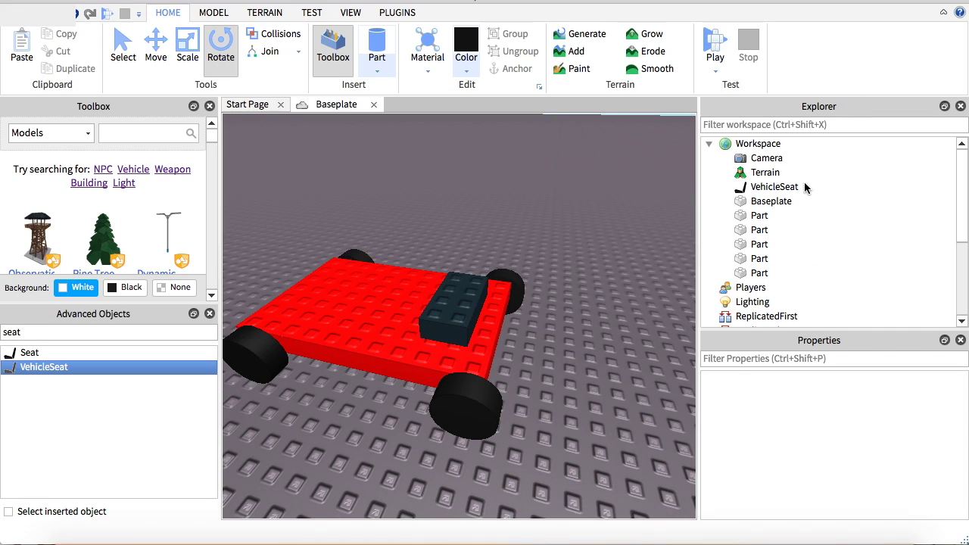
click(350, 13)
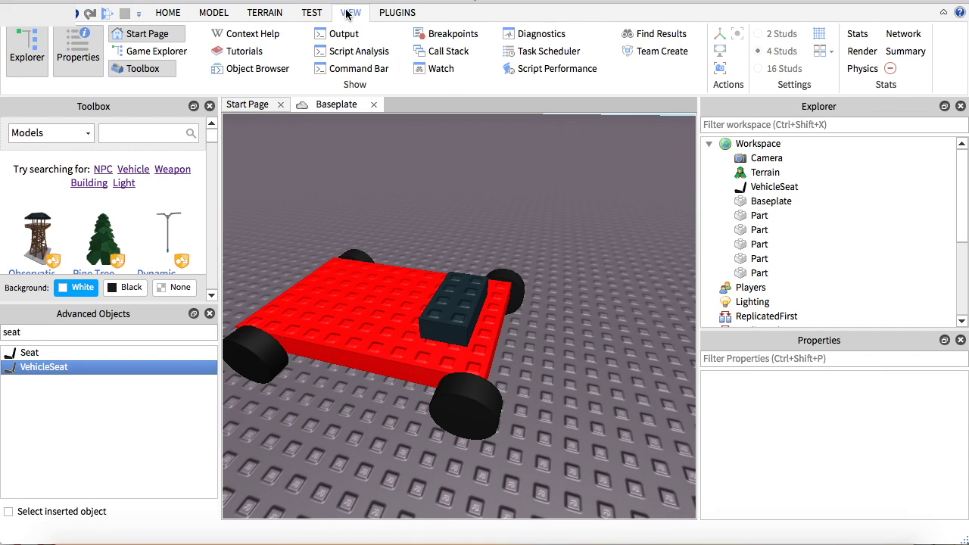
click(168, 13)
click(457, 297)
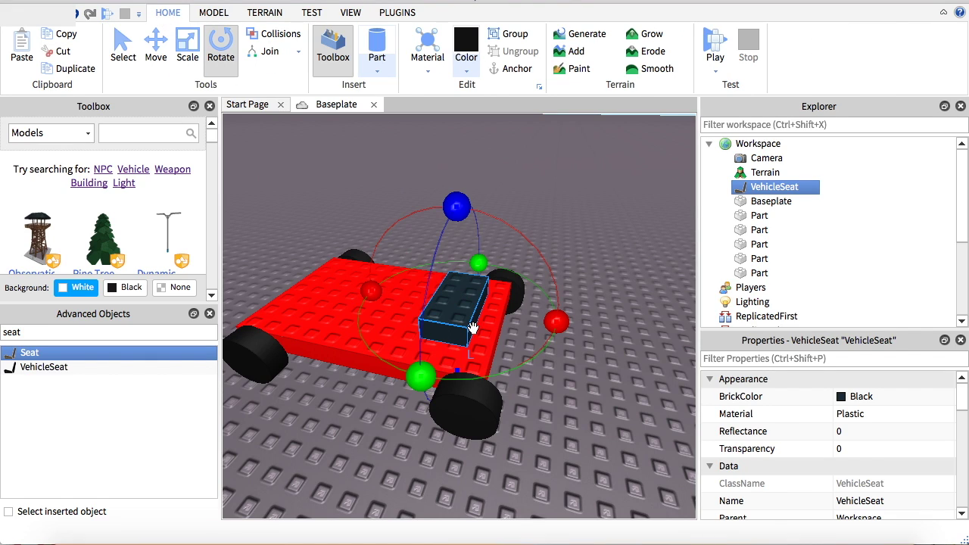
drag(473, 327, 436, 323)
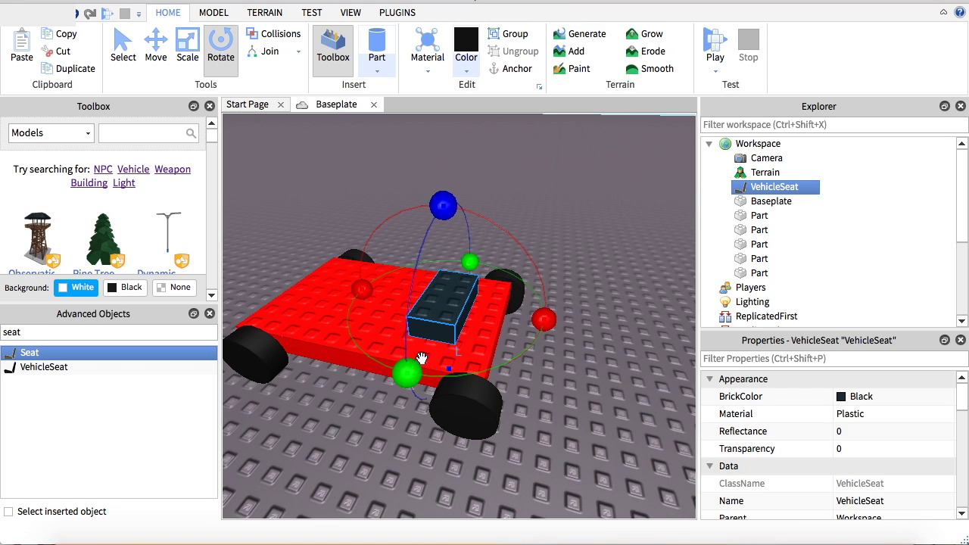
click(186, 50)
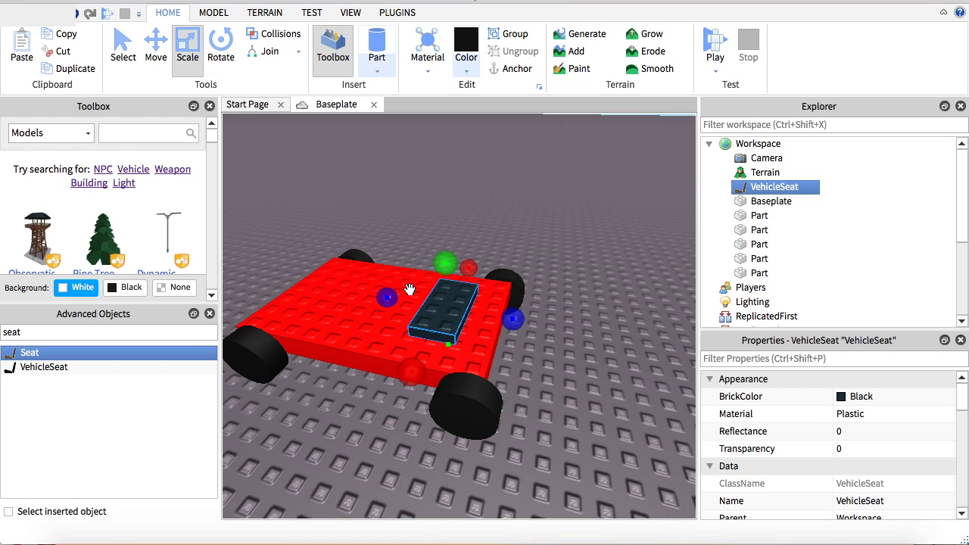
drag(391, 300, 387, 299)
right_drag(467, 239, 472, 225)
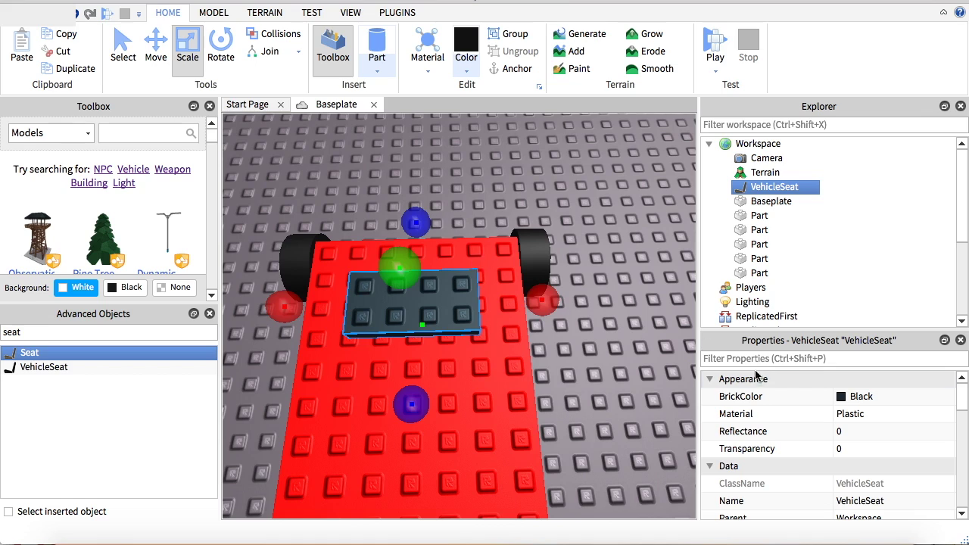
Set the VehicleSeat's TurnSpeed to 100, MaxSpeed to 250 and Torque to 1.
scroll(857, 432, down, 3)
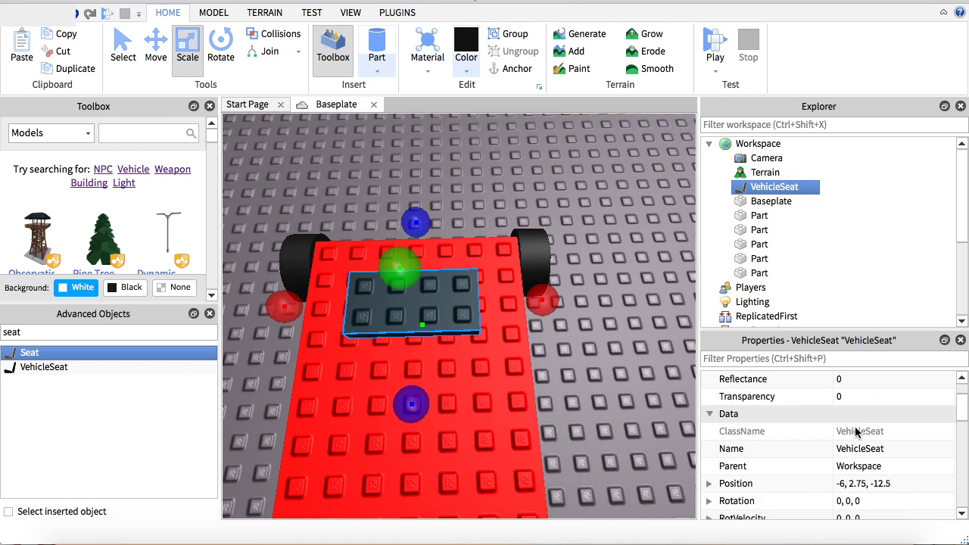
scroll(857, 431, down, 2)
scroll(852, 432, down, 3)
scroll(855, 435, down, 1)
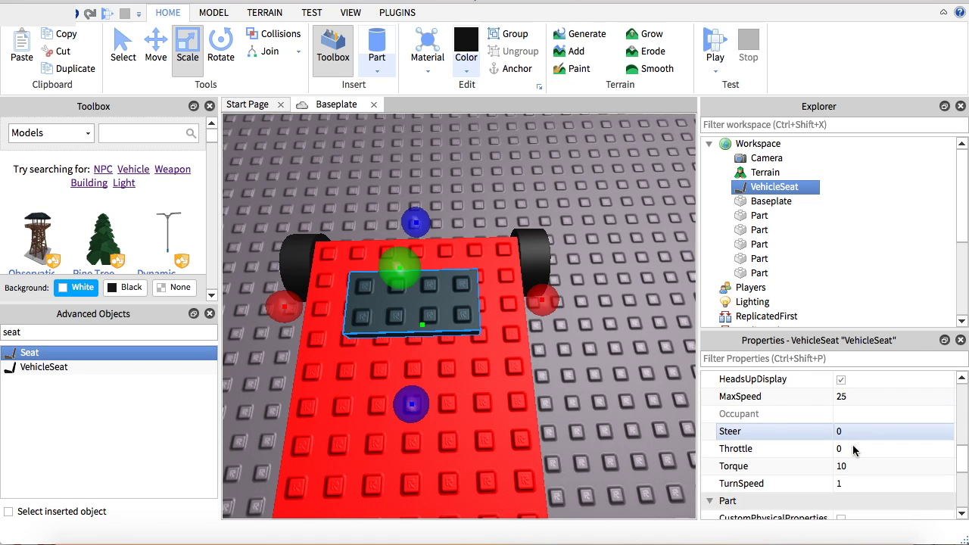
click(862, 483)
text(00)
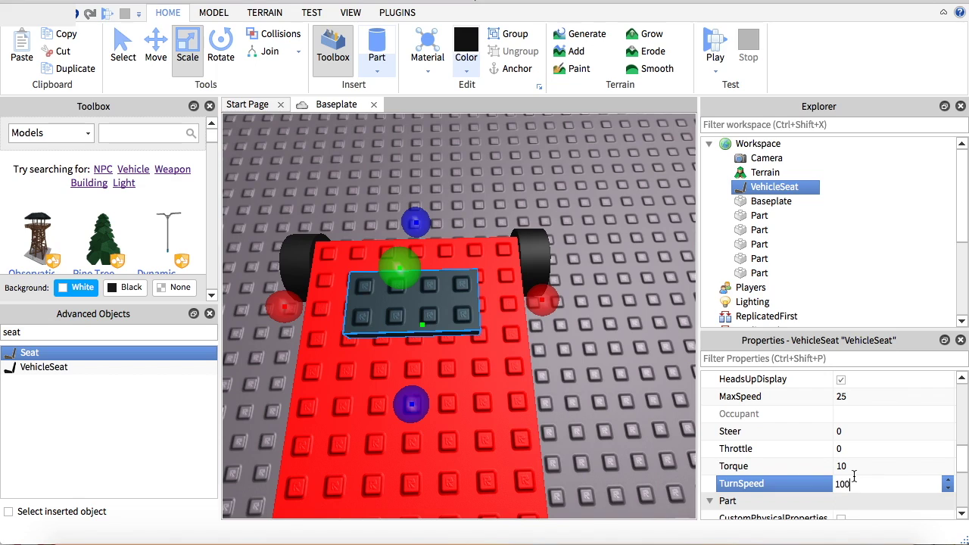
click(847, 398)
text(0)
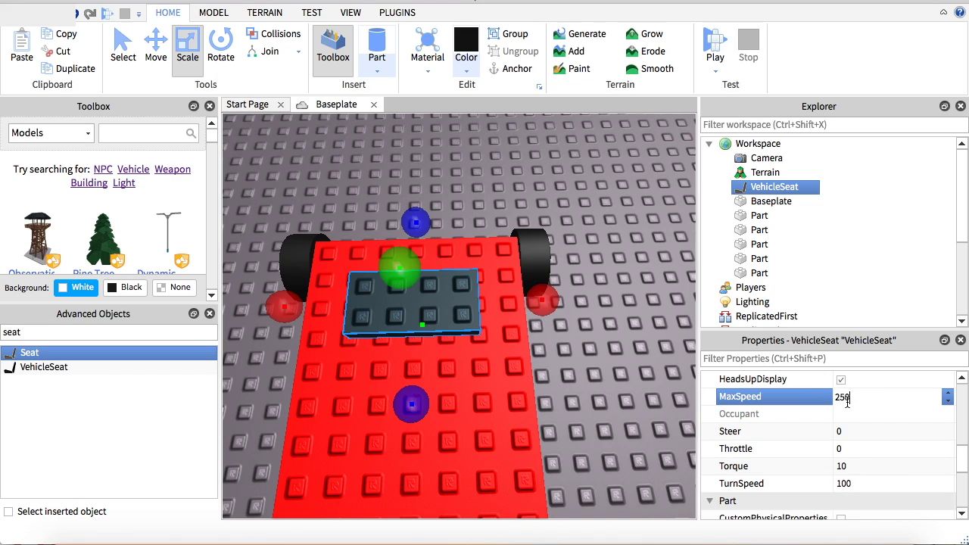
key(Return)
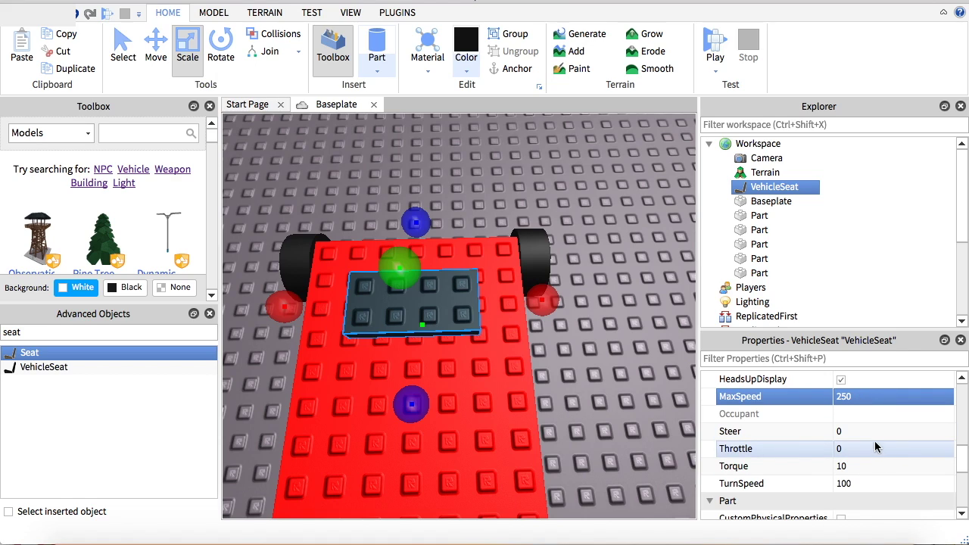
click(868, 465)
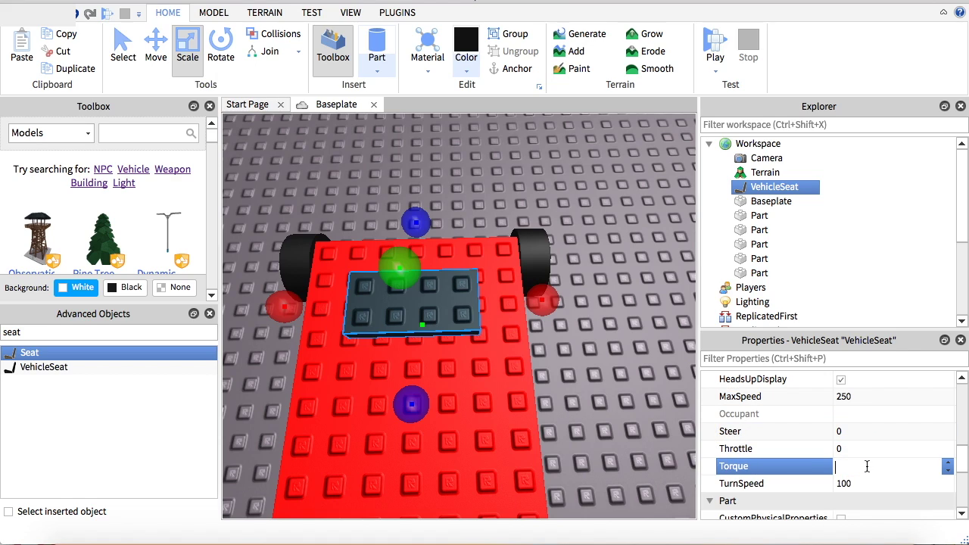
text(1)
key(Return)
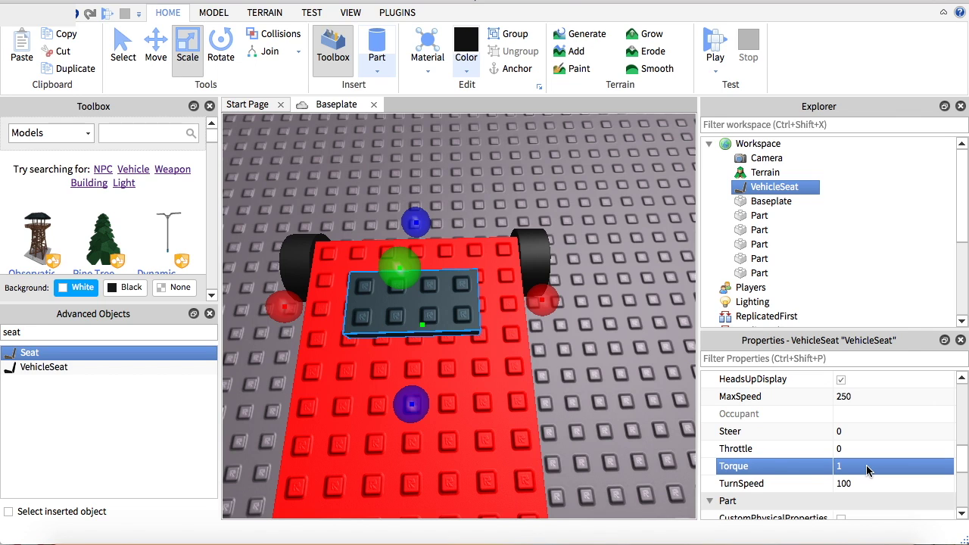
Set the VehicleSeat's FrontSurface to Hinge to reveal which way it faces.
click(712, 44)
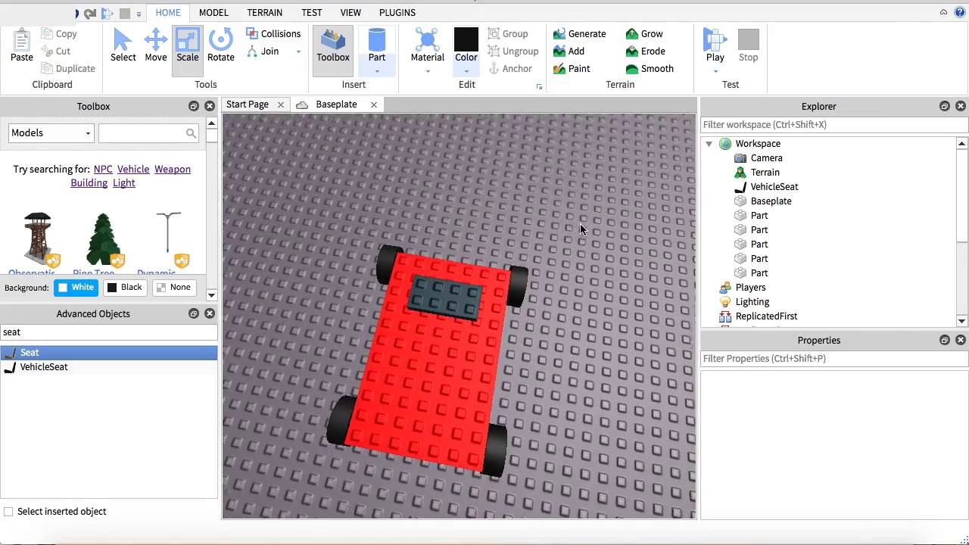
scroll(580, 224, down, 5)
scroll(580, 223, up, 5)
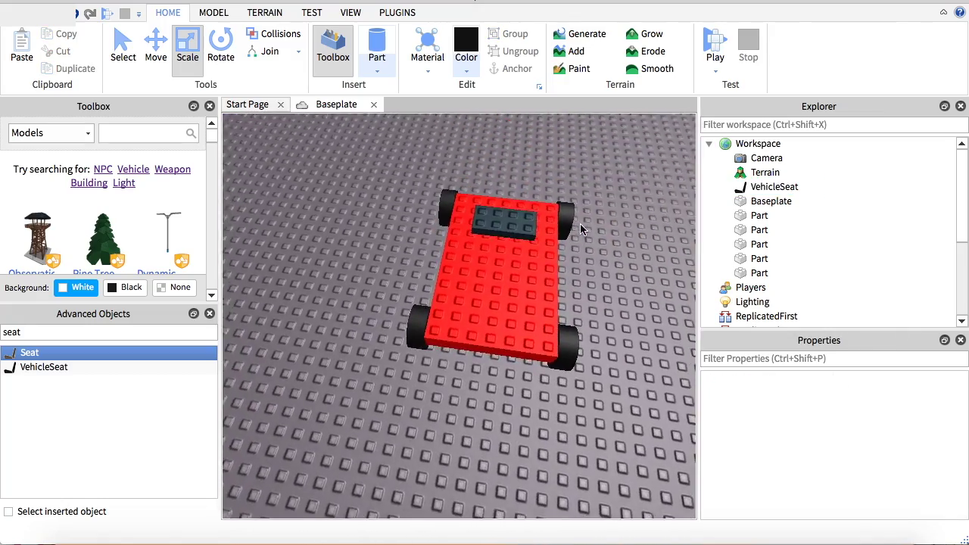
scroll(580, 230, down, 3)
scroll(580, 229, up, 3)
scroll(580, 230, down, 5)
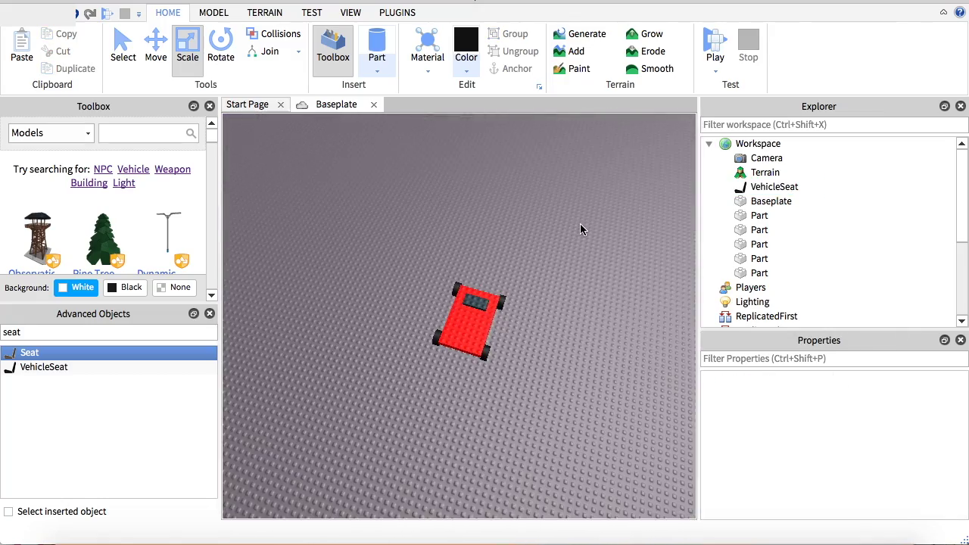
scroll(580, 223, up, 5)
scroll(580, 223, down, 5)
scroll(580, 224, up, 1)
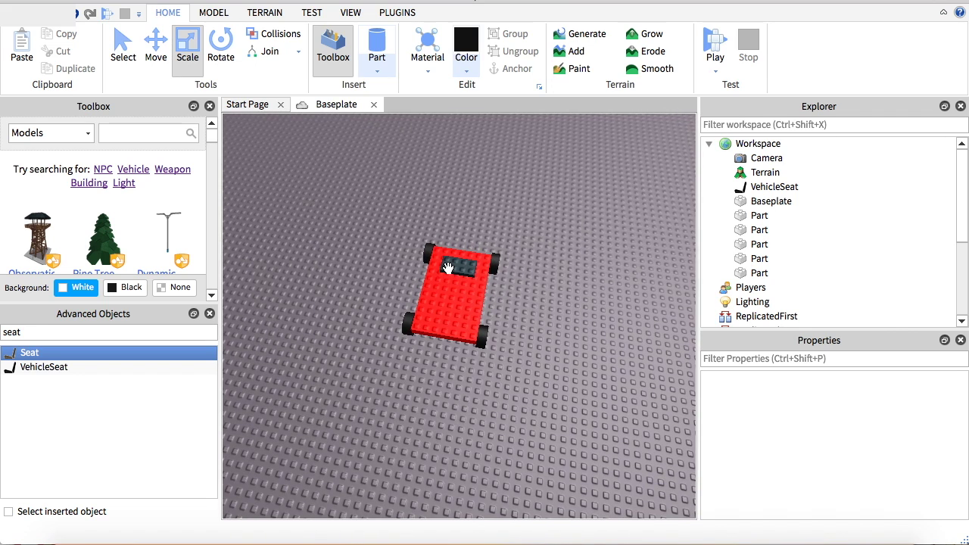
click(448, 269)
scroll(506, 261, up, 2)
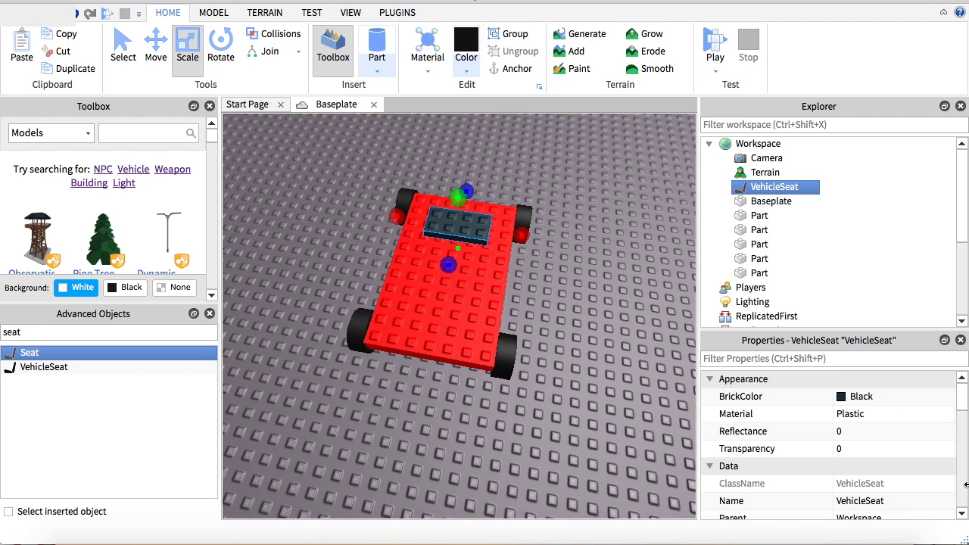
scroll(866, 449, down, 3)
scroll(865, 450, down, 3)
scroll(848, 421, down, 1)
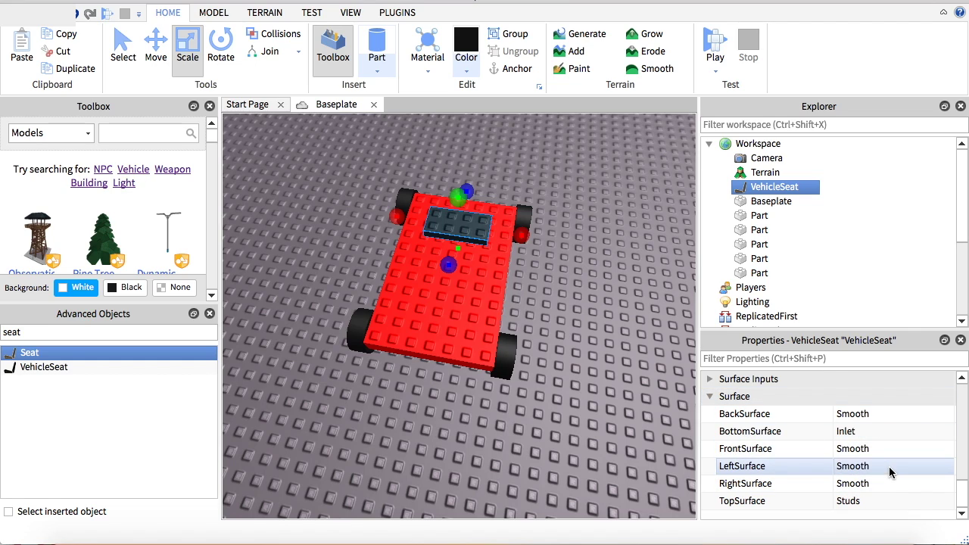
click(855, 449)
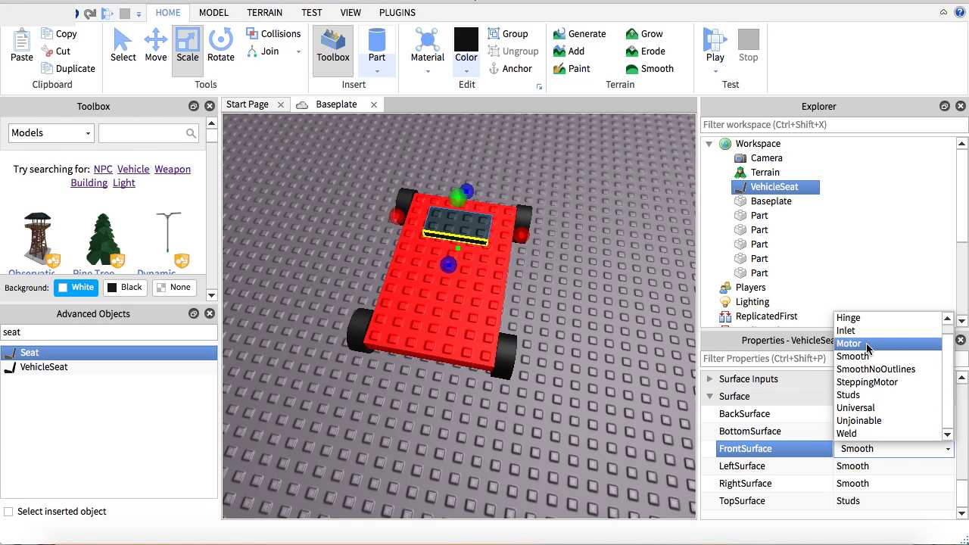
click(865, 319)
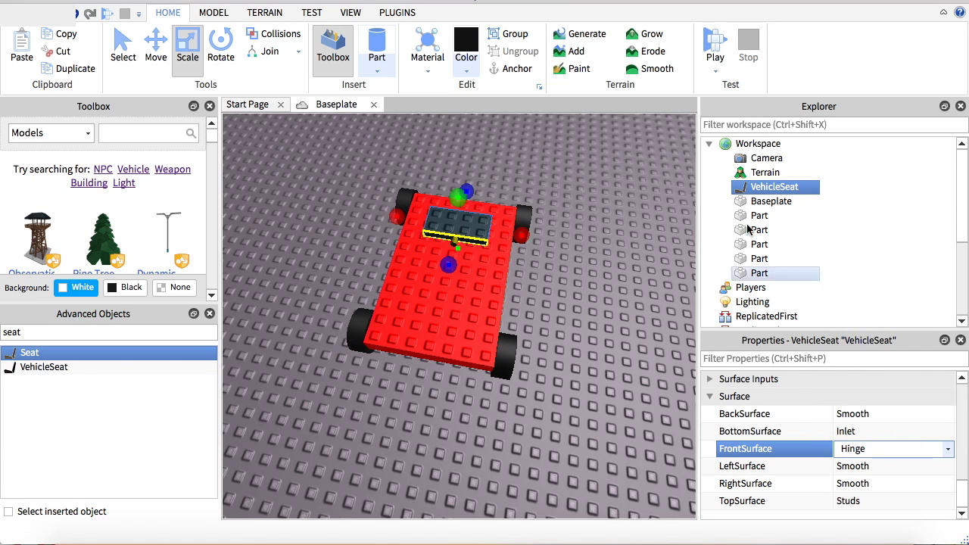
Rotate the seat 180° and set its FrontSurface back to Smooth.
click(221, 47)
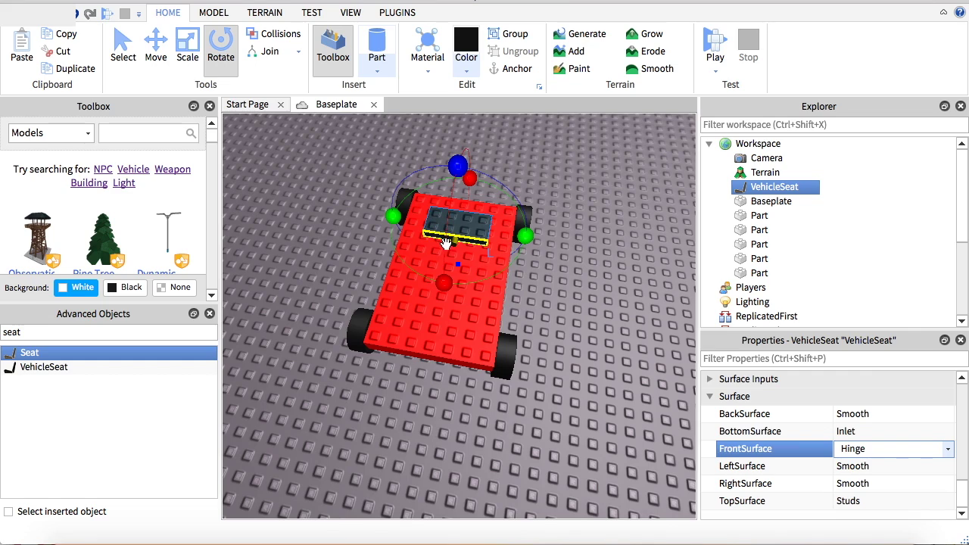
drag(524, 237, 392, 212)
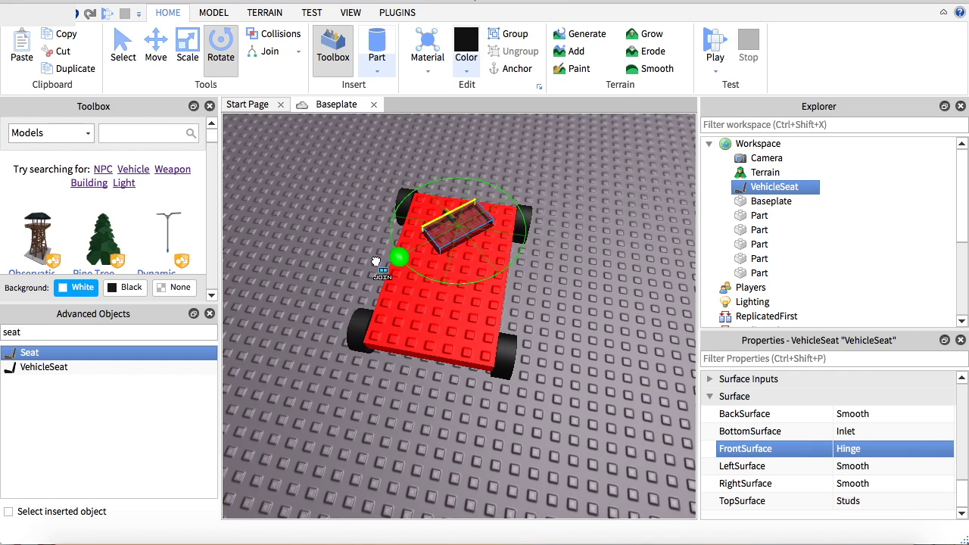
click(618, 203)
click(479, 216)
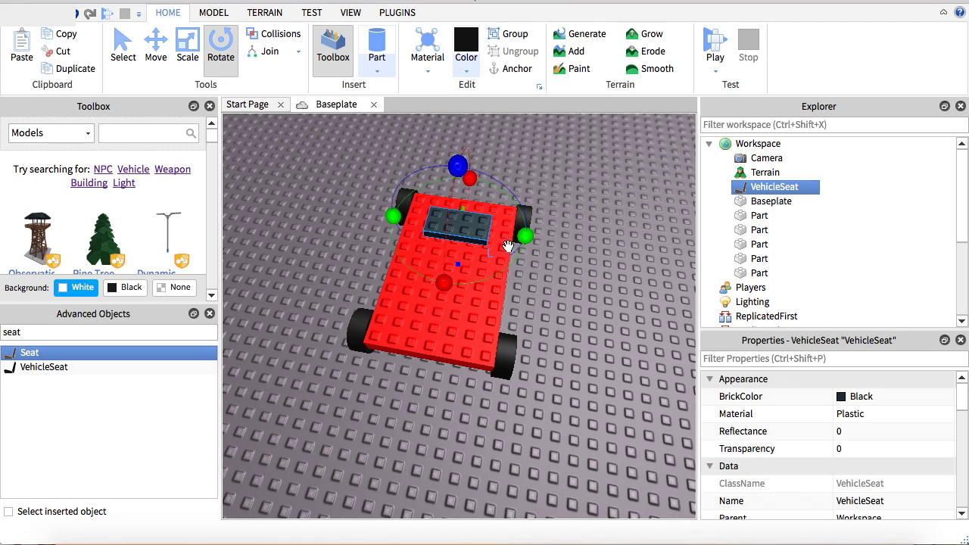
scroll(845, 447, down, 5)
scroll(848, 448, down, 5)
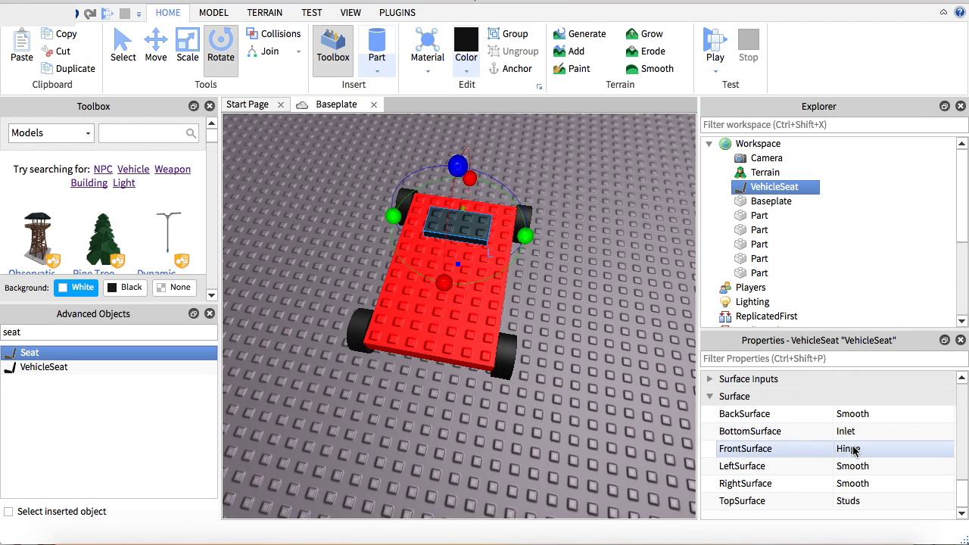
click(865, 453)
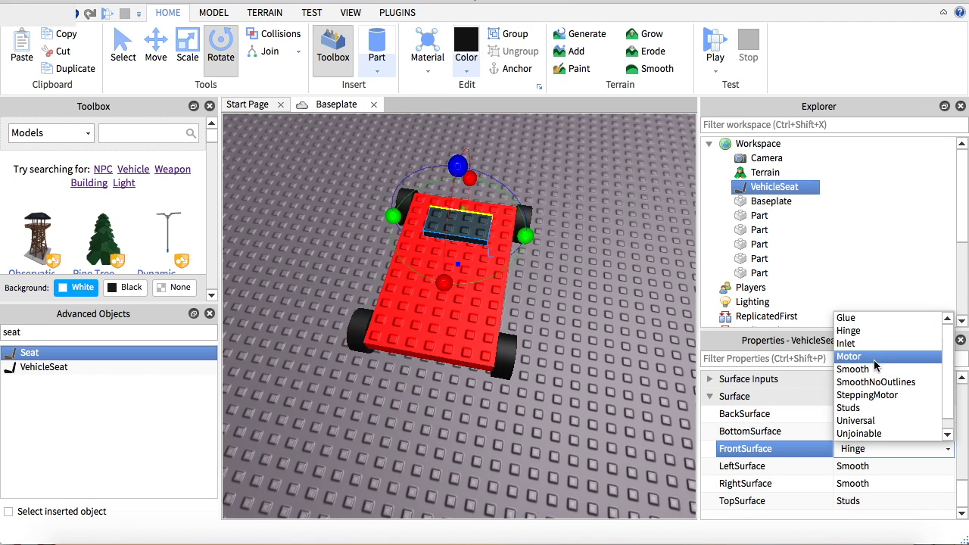
click(877, 371)
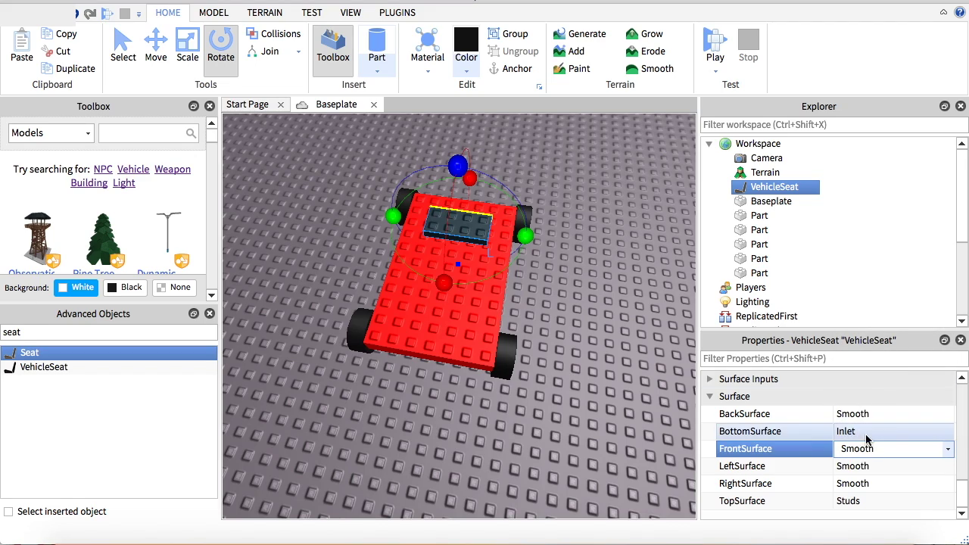
right_drag(583, 356, 463, 334)
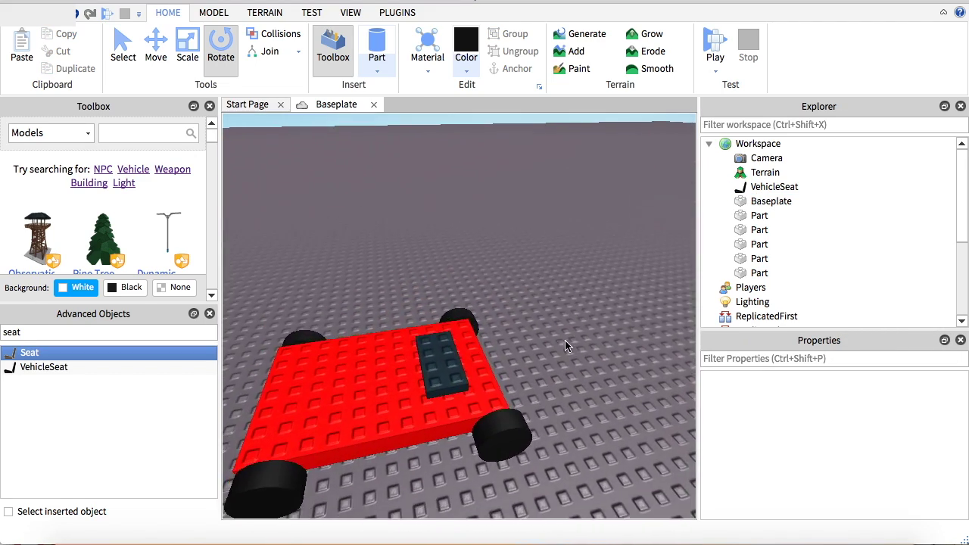
Playtest: walk to the car, jump into the seat, drive with W and D, then stop.
scroll(463, 335, up, 3)
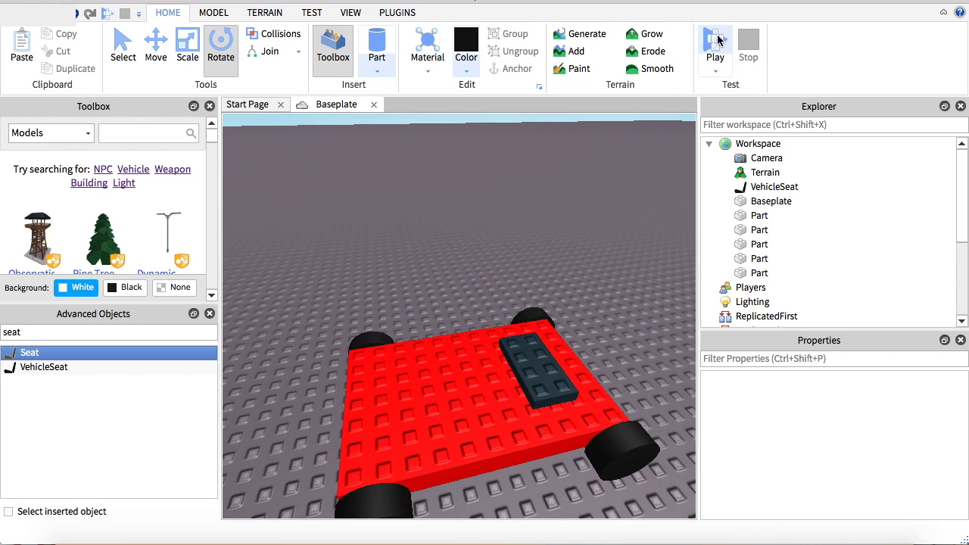
click(705, 56)
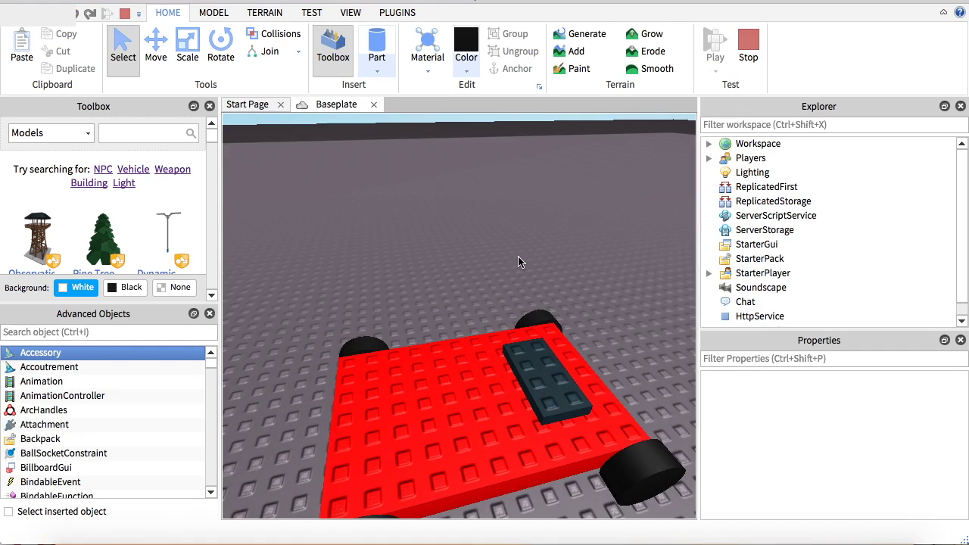
key(w)
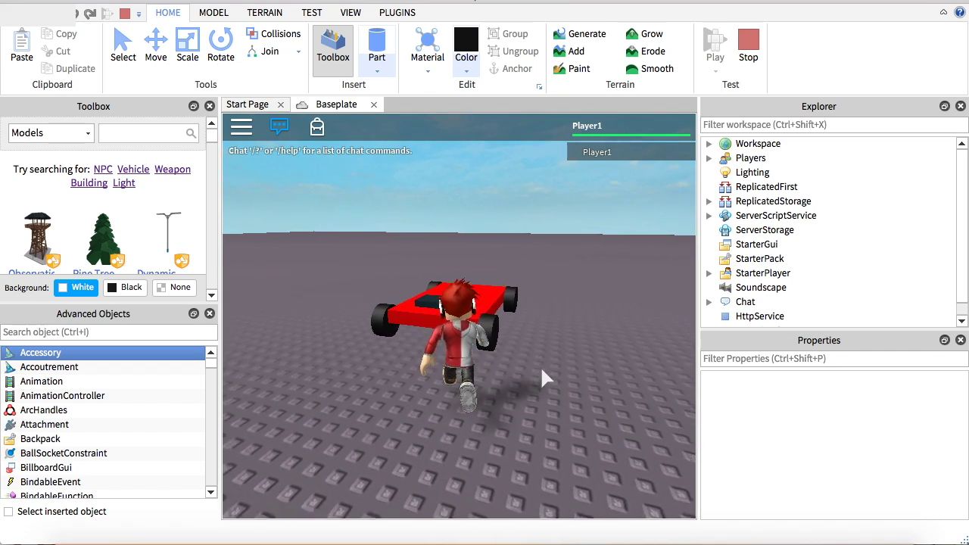
key(space)
key(w)
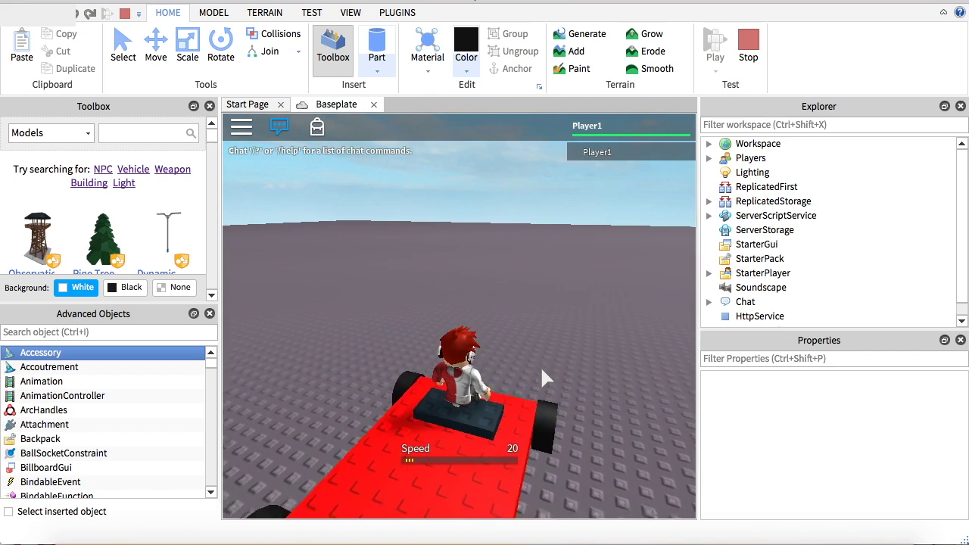
key(d)
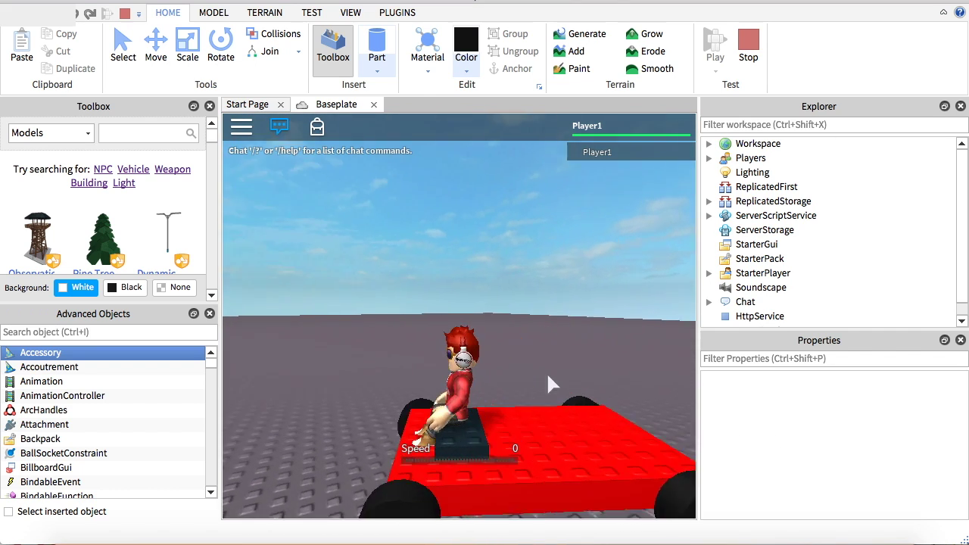
click(748, 46)
Select the VehicleSeat and check its MaxSpeed of 250 in Properties.
click(558, 379)
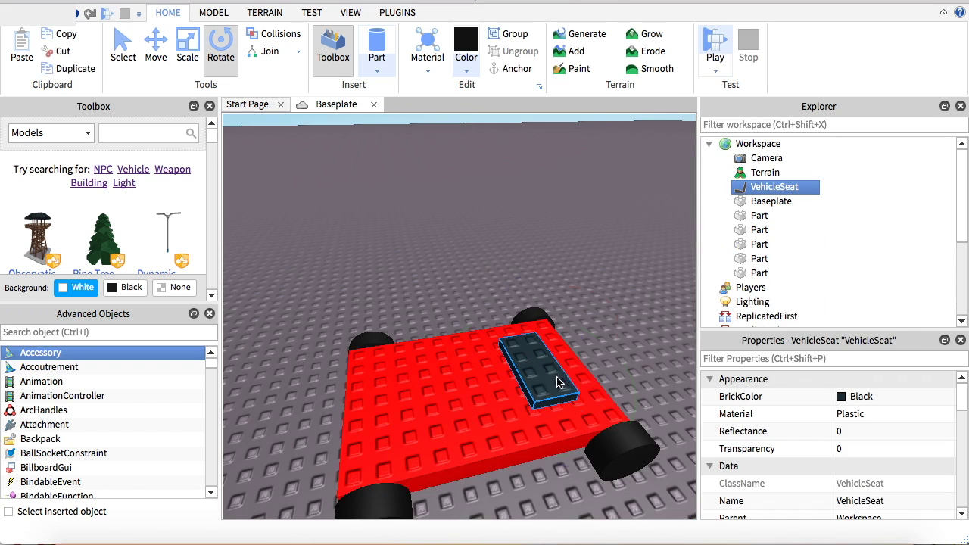
scroll(817, 390, down, 3)
scroll(817, 390, down, 5)
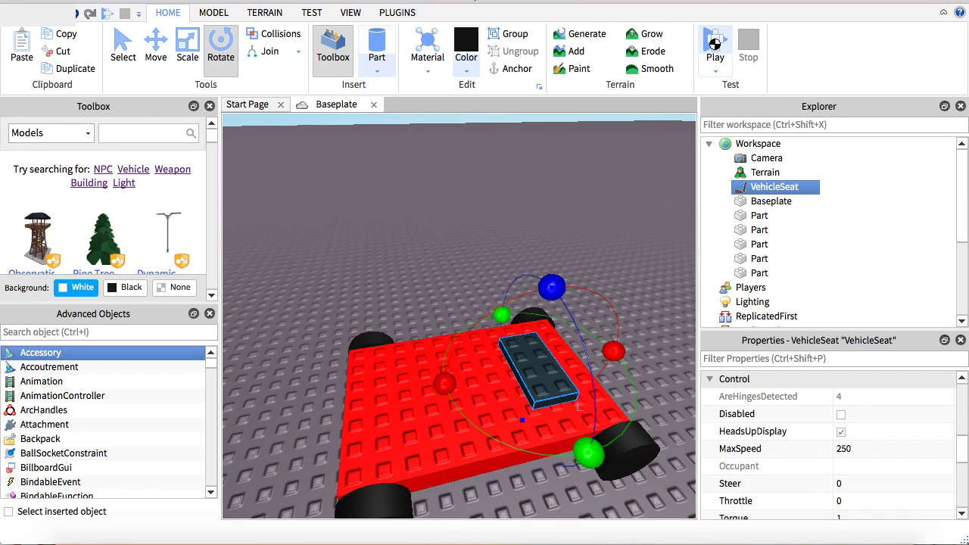
Playtest again, driving the car with WASD up to a speed of 137.
click(715, 44)
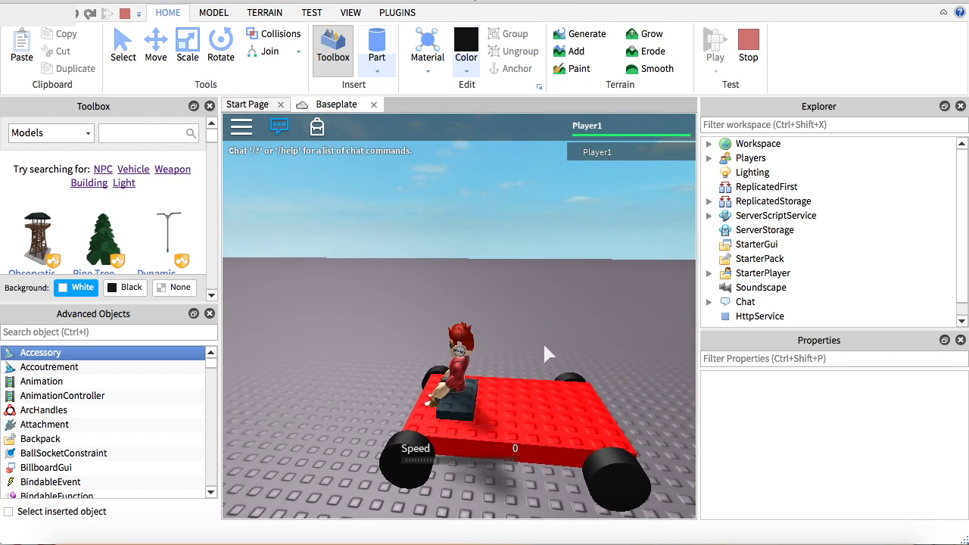
key(w)
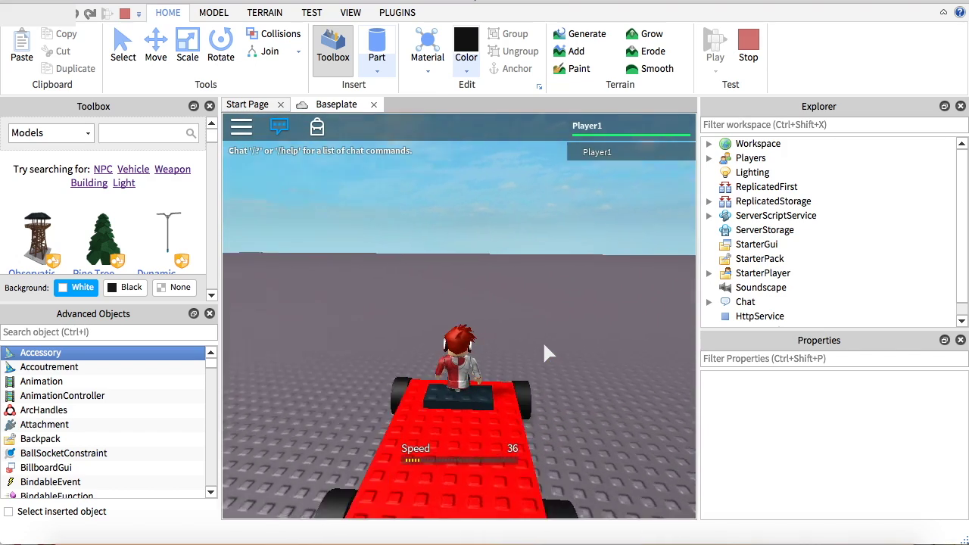
key(a)
key(s)
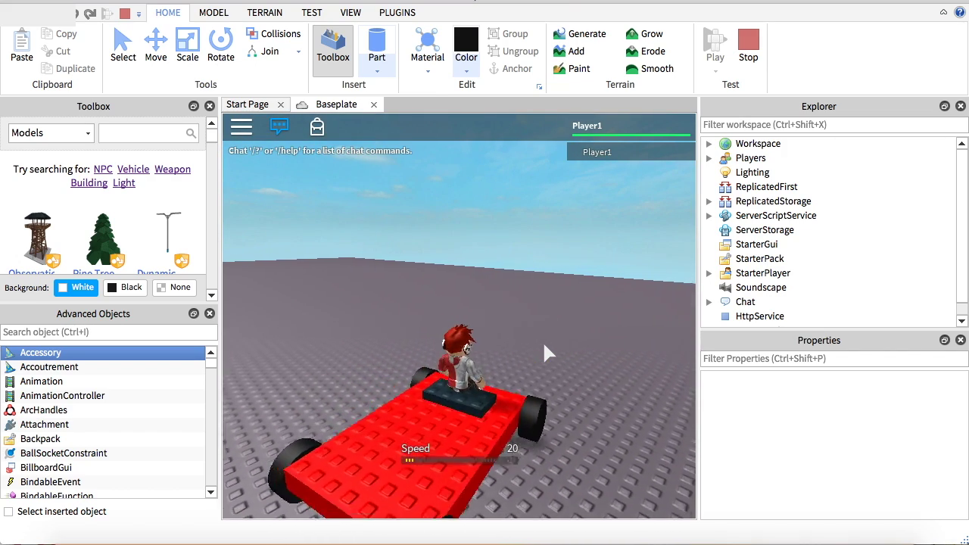
key(w)
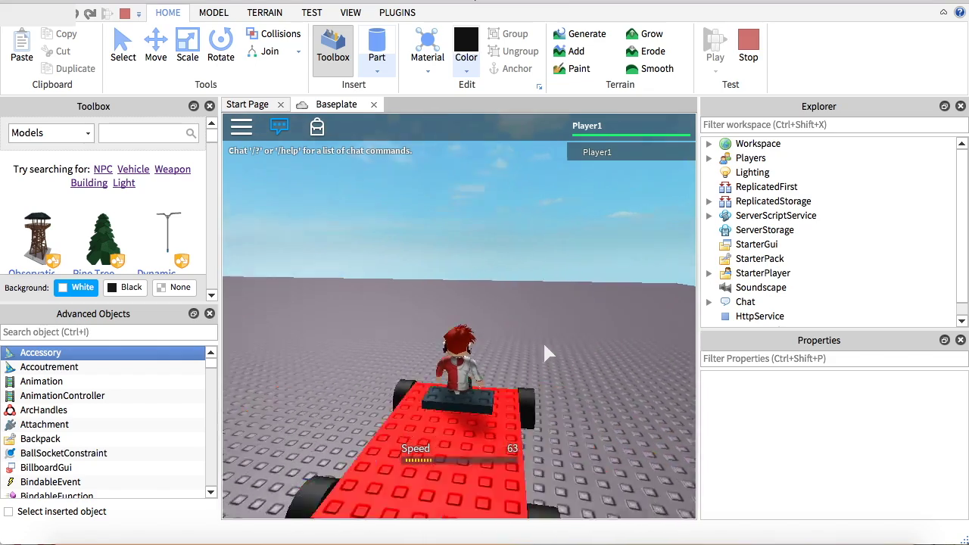
key(d)
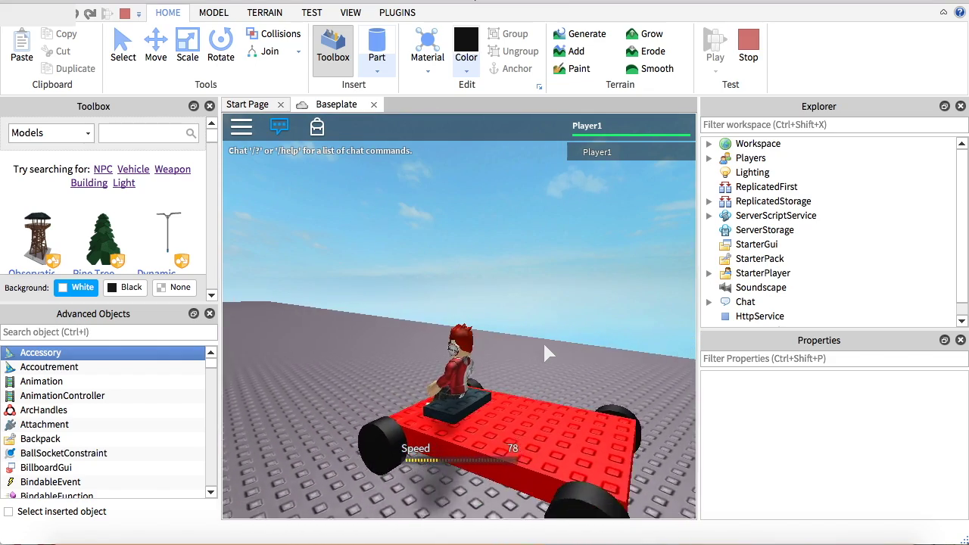
key(a)
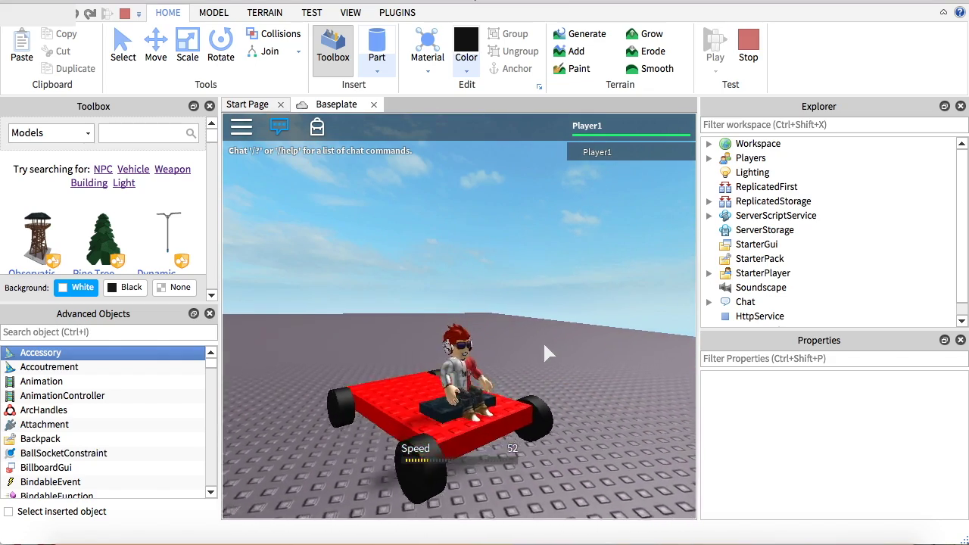
key(a)
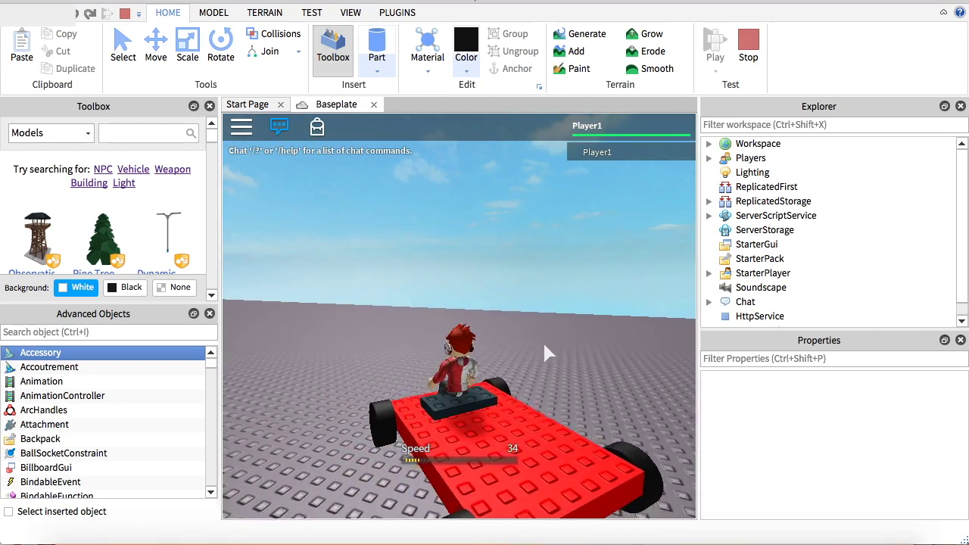
key(w)
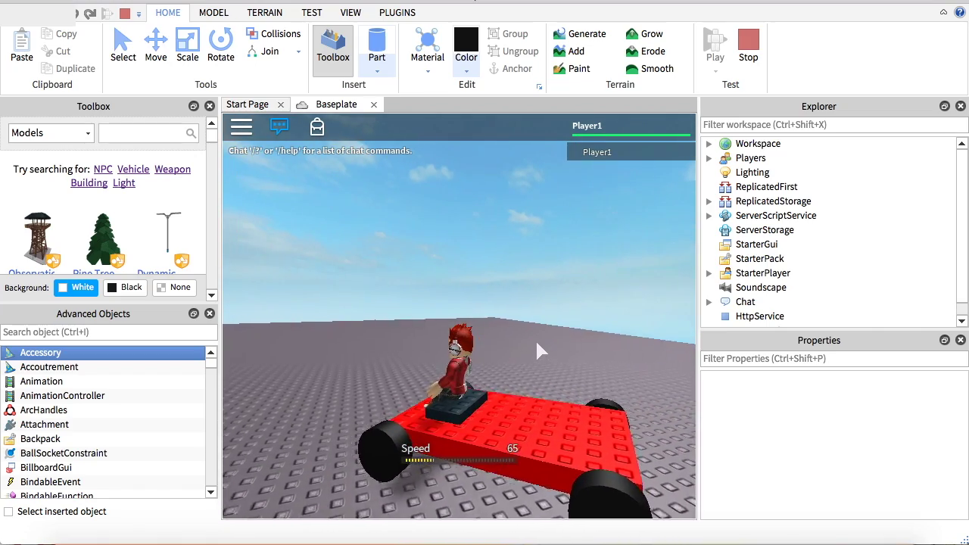
key(w)
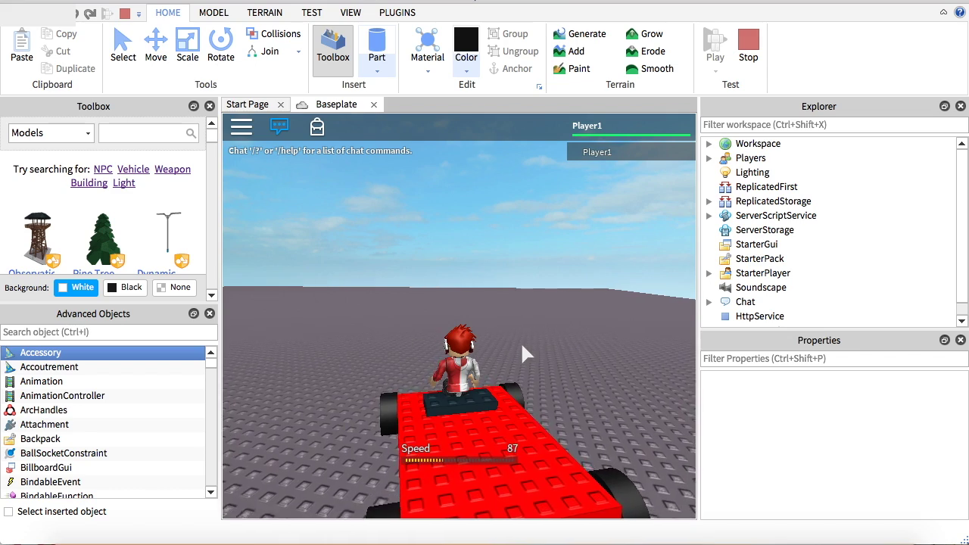
key(a)
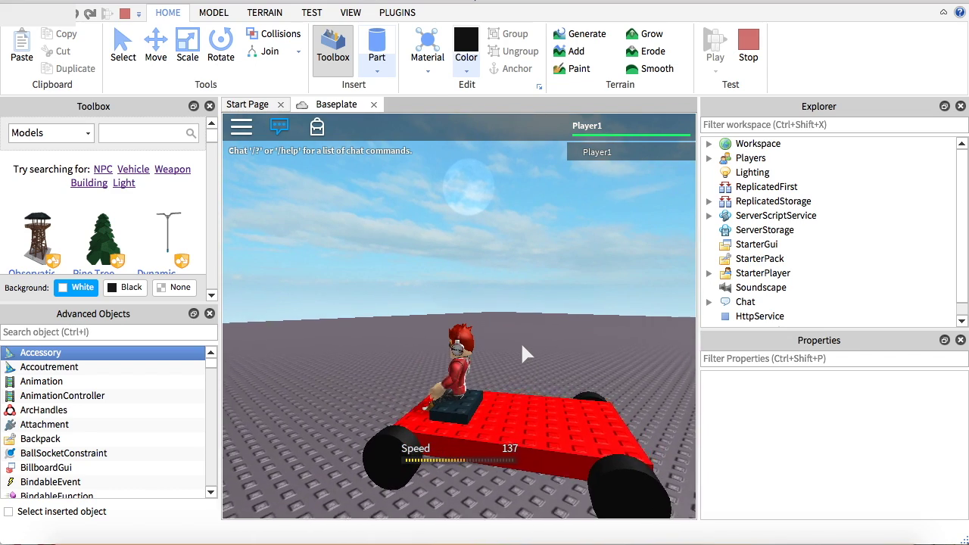